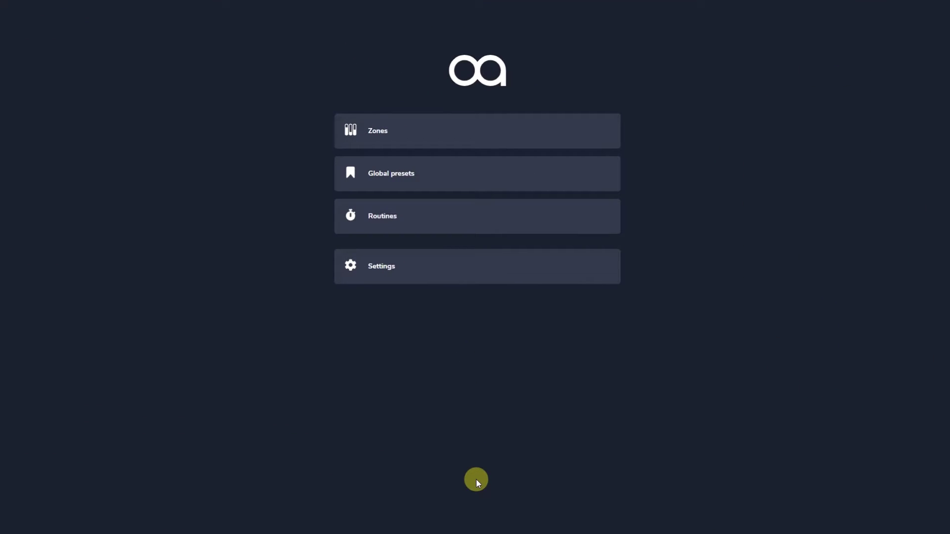
- Open the Zone 1 controls, examine its available music sources, and return without changing the selection
{"action": "left_click", "coordinate": [492, 276]}
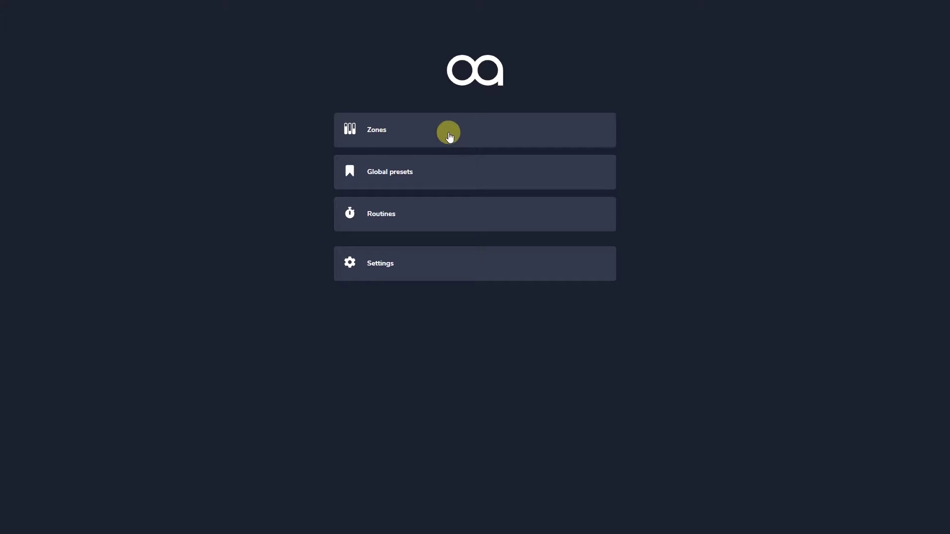
{"action": "left_click", "coordinate": [449, 133]}
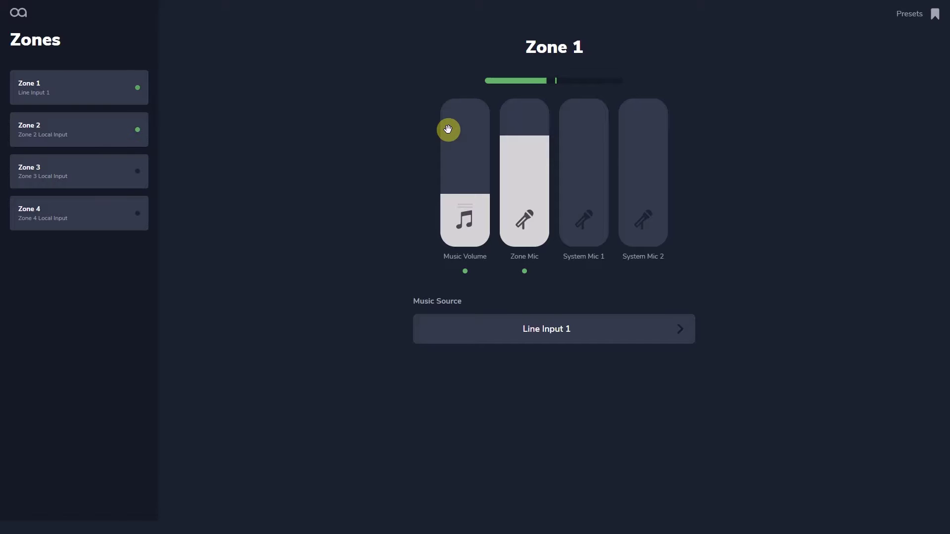
{"action": "left_click", "coordinate": [454, 332]}
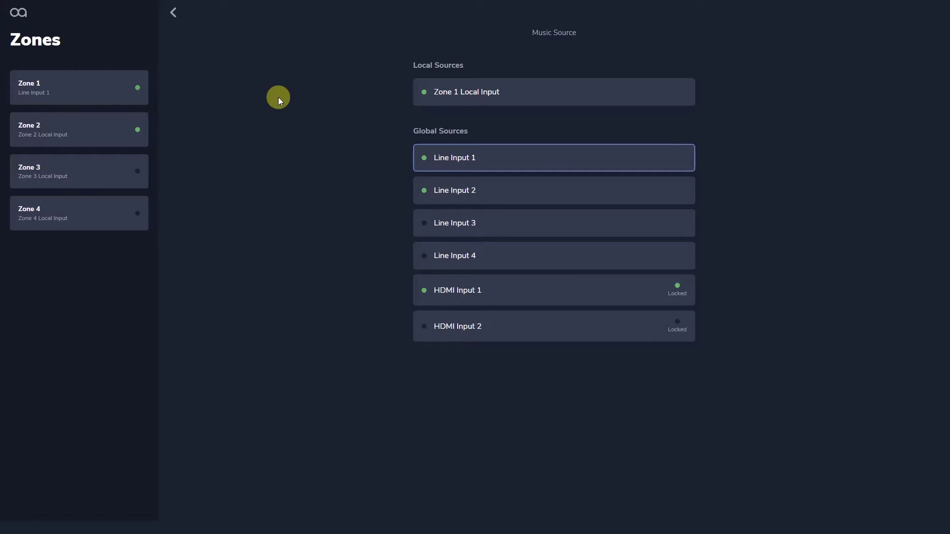
{"action": "left_click", "coordinate": [172, 19]}
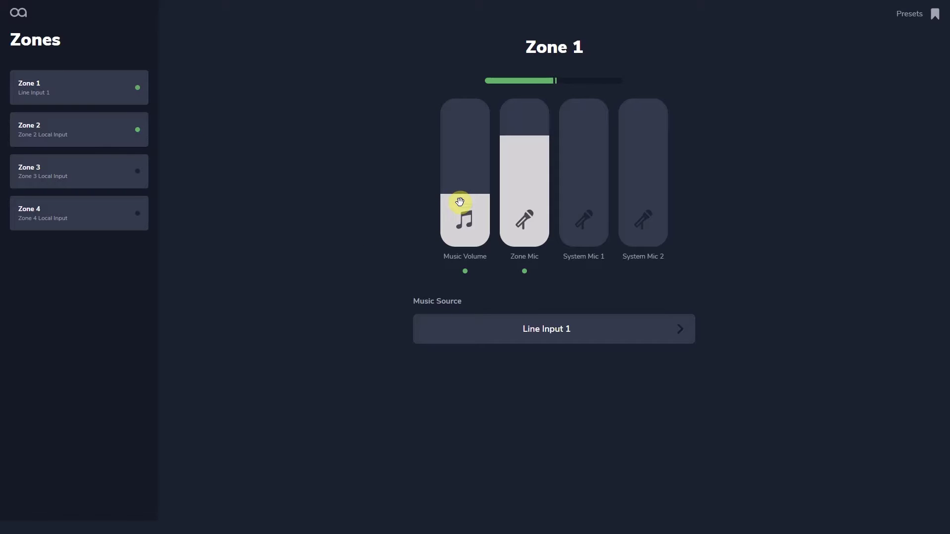
- Lower Zone 1's music volume and adjust its zone microphone level
{"action": "left_click_drag", "start_coordinate": [461, 197], "coordinate": [467, 218]}
{"action": "mouse_move", "coordinate": [515, 164]}
{"action": "left_mouse_down"}
{"action": "mouse_move", "coordinate": [519, 152]}
{"action": "mouse_move", "coordinate": [523, 214]}
{"action": "mouse_move", "coordinate": [524, 155]}
{"action": "left_mouse_up"}
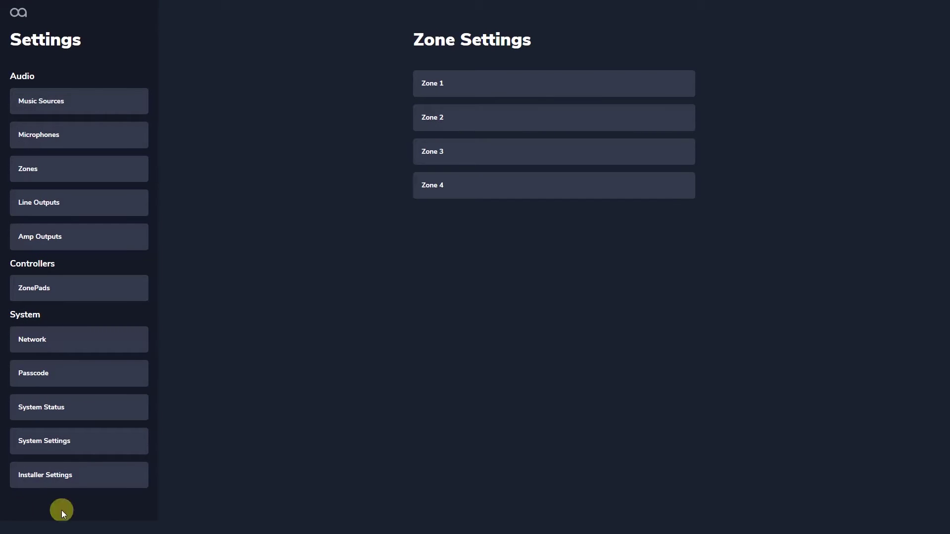
- In Zone 1's settings, name the zone "Bar One" and rename its local source to "Bar One Local Input"
{"action": "left_click", "coordinate": [506, 84]}
{"action": "left_click", "coordinate": [462, 106]}
{"action": "type", "text": "Bar One"}
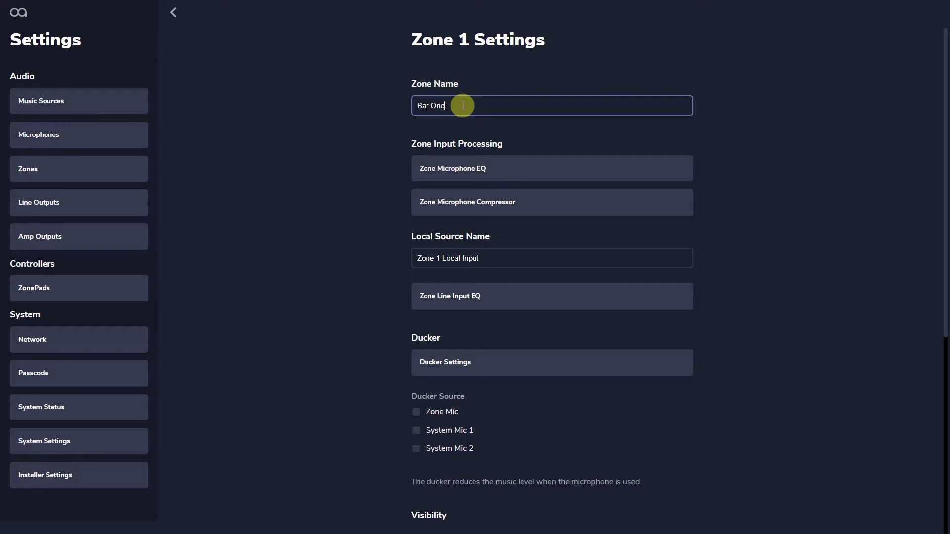
{"action": "left_click", "coordinate": [443, 257]}
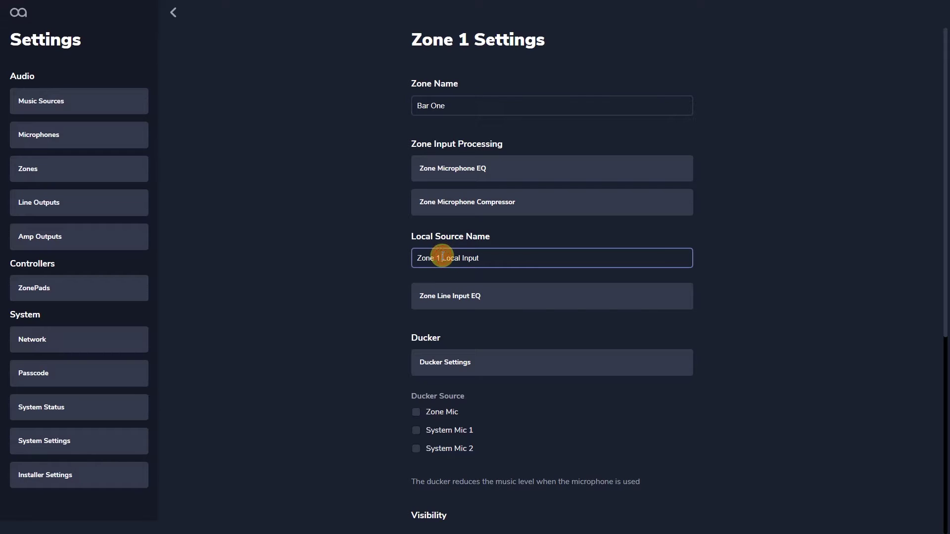
{"action": "left_click_drag", "start_coordinate": [442, 256], "coordinate": [407, 259]}
{"action": "type", "text": "Bar "}
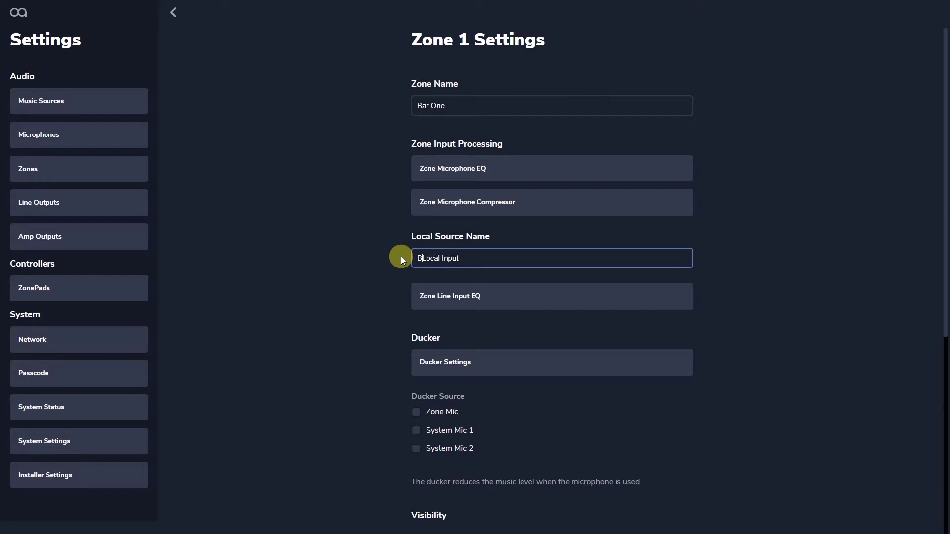
{"action": "type", "text": "One"}
- Hide Line Input 1, Line Input 2, HDMI Input 2 and both system mics in Bar One's visibility settings
{"action": "scroll", "coordinate": [305, 286], "scroll_direction": "down", "scroll_amount": 7}
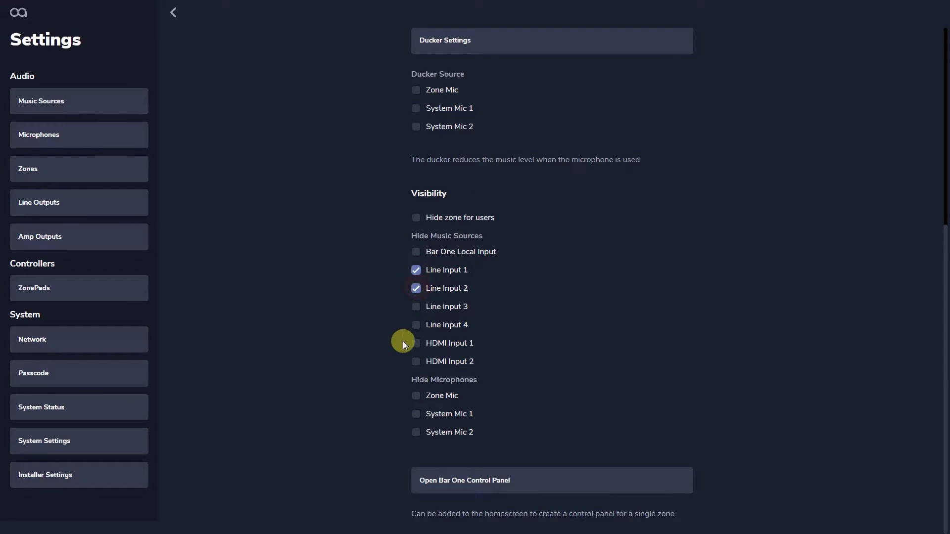
{"action": "left_click", "coordinate": [417, 366]}
{"action": "left_click", "coordinate": [415, 433]}
- Open the Bar One control panel, raise its music volume and open the music source list
{"action": "left_click", "coordinate": [476, 481]}
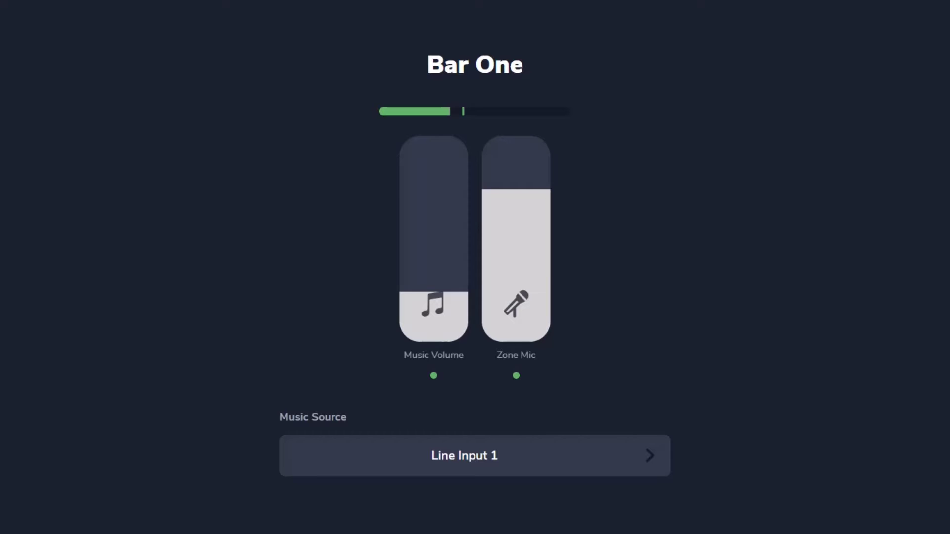
{"action": "left_click_drag", "start_coordinate": [435, 319], "coordinate": [442, 293]}
{"action": "left_click", "coordinate": [449, 462]}
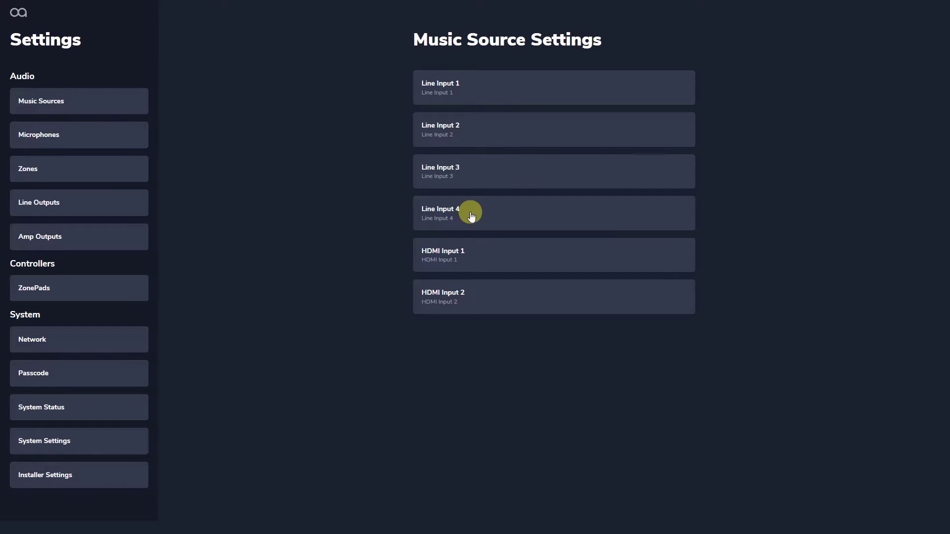
- In Line Input 1's EQ, set the enabled high-pass band 1 to about 71 Hz
{"action": "left_click", "coordinate": [498, 88]}
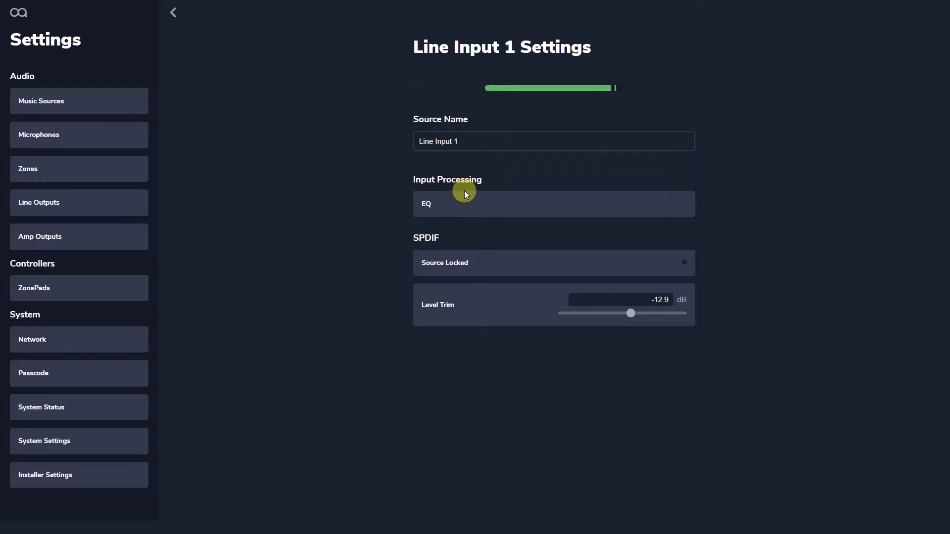
{"action": "left_click", "coordinate": [463, 204]}
{"action": "left_click", "coordinate": [419, 281]}
{"action": "left_click", "coordinate": [419, 281]}
{"action": "left_click_drag", "start_coordinate": [485, 155], "coordinate": [458, 163]}
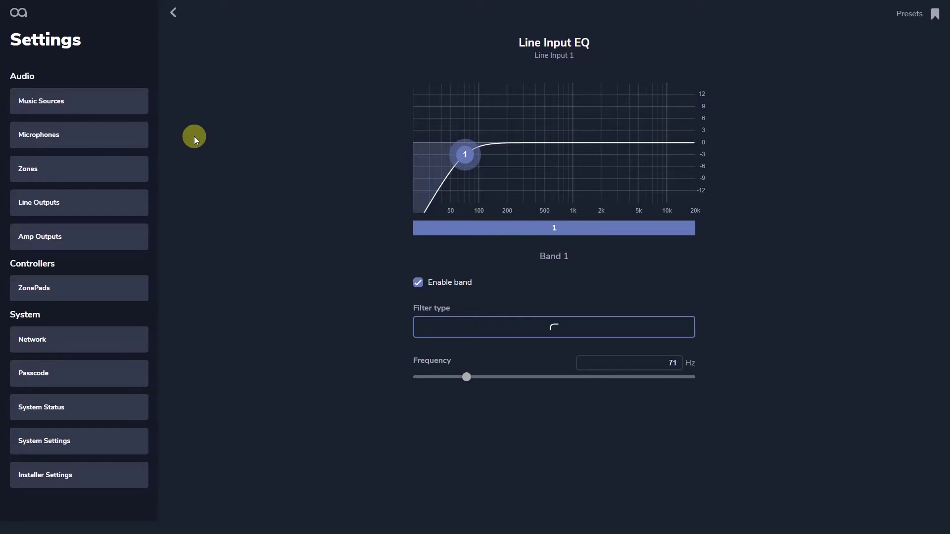
- In System Mic 2's EQ, enable band 2 and set it to about -6.3 dB at about 1860 Hz
{"action": "left_click", "coordinate": [128, 134]}
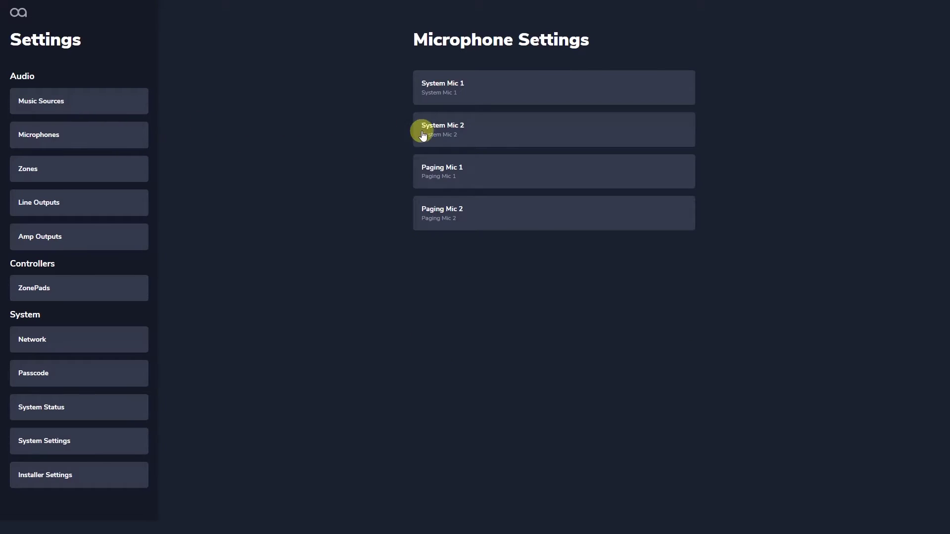
{"action": "left_click", "coordinate": [450, 129]}
{"action": "left_click", "coordinate": [449, 199]}
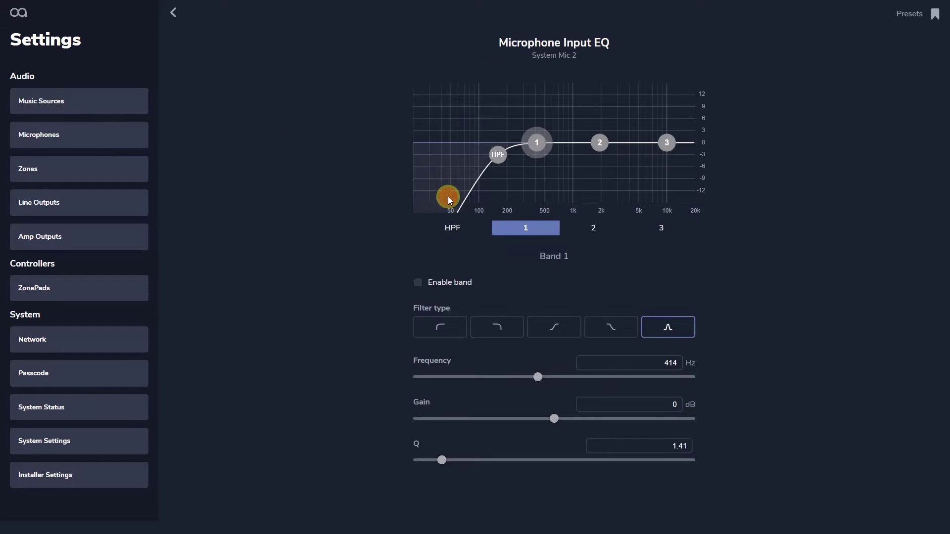
{"action": "left_click", "coordinate": [600, 228]}
{"action": "left_click", "coordinate": [468, 282]}
{"action": "left_click_drag", "start_coordinate": [600, 143], "coordinate": [594, 171]}
{"action": "left_click", "coordinate": [431, 114]}
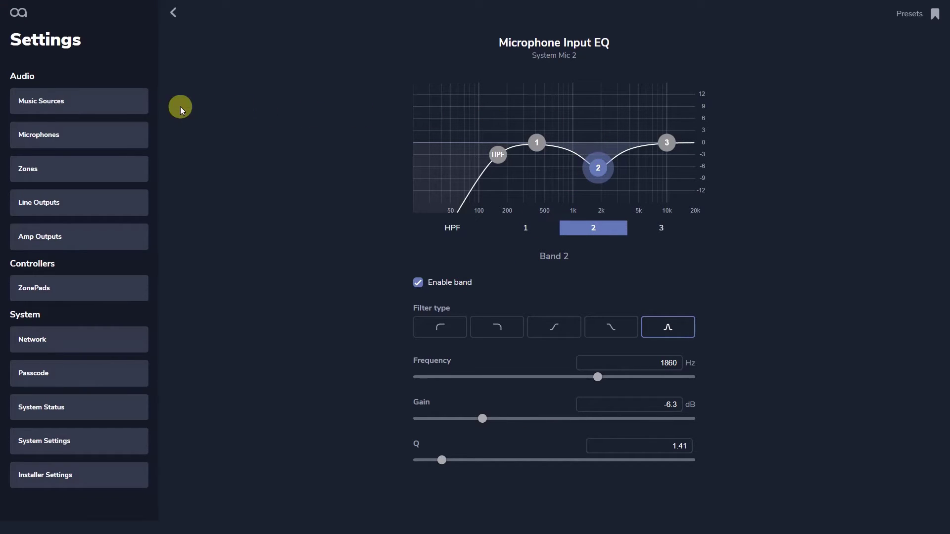
- Lower the SPDIF level trim of Line Input 1 slightly
{"action": "left_click", "coordinate": [125, 101]}
{"action": "left_click", "coordinate": [452, 93]}
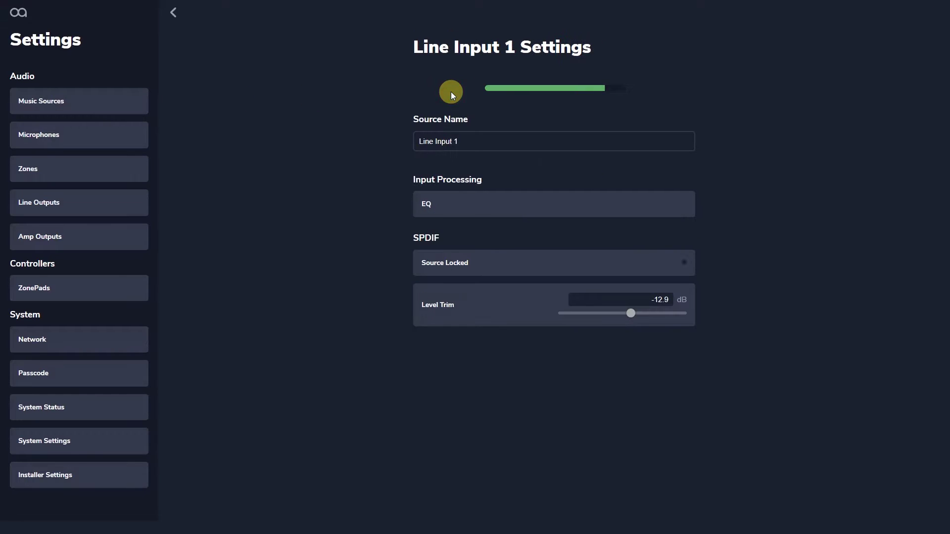
{"action": "mouse_move", "coordinate": [630, 310]}
{"action": "left_mouse_down"}
{"action": "mouse_move", "coordinate": [598, 315]}
{"action": "mouse_move", "coordinate": [661, 314]}
{"action": "mouse_move", "coordinate": [621, 317]}
{"action": "left_mouse_up"}
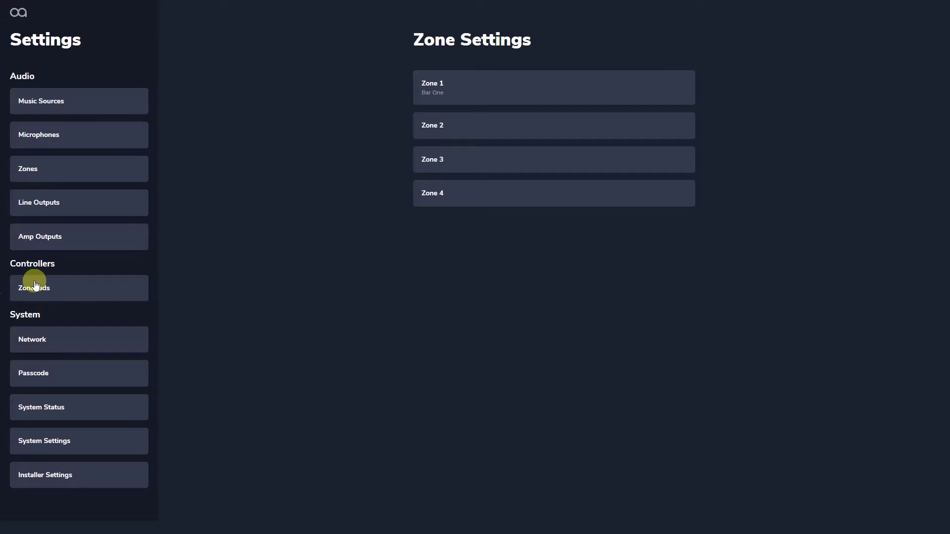
- Set Amp Output 1's source to the Left channel of Bar One
{"action": "left_click", "coordinate": [89, 238]}
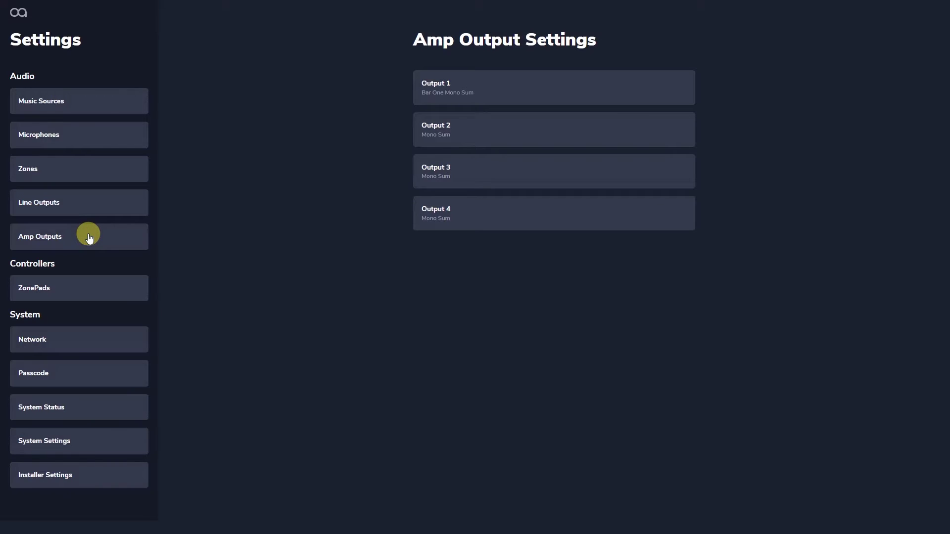
{"action": "left_click", "coordinate": [449, 93]}
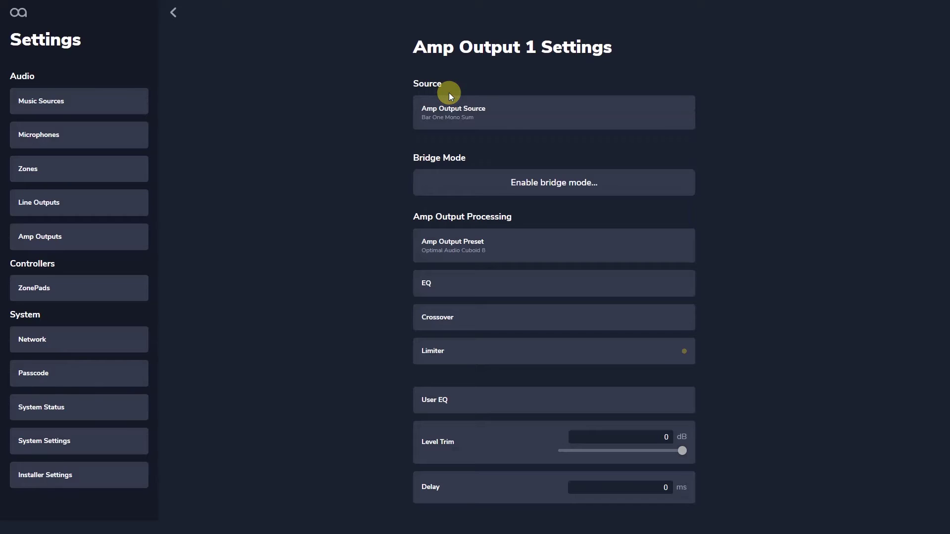
{"action": "left_click", "coordinate": [518, 118]}
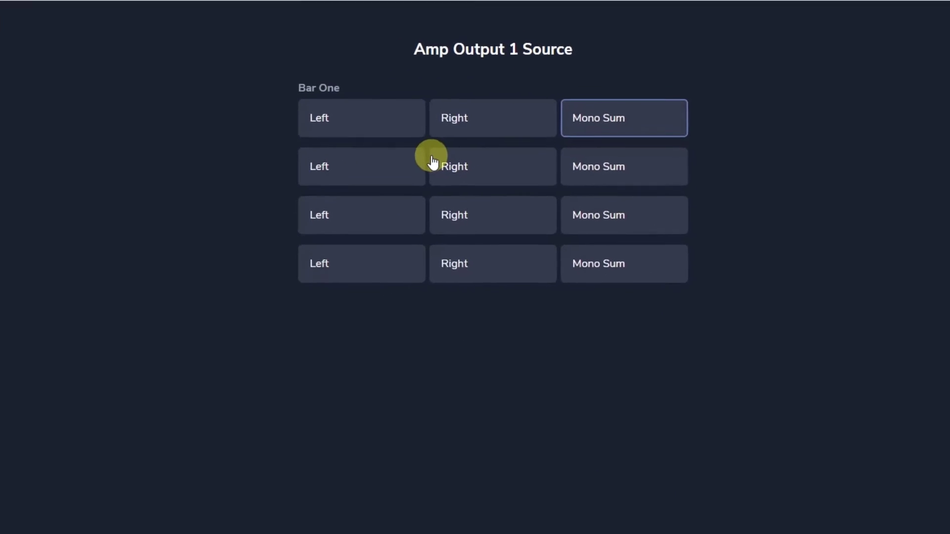
{"action": "left_click", "coordinate": [322, 134]}
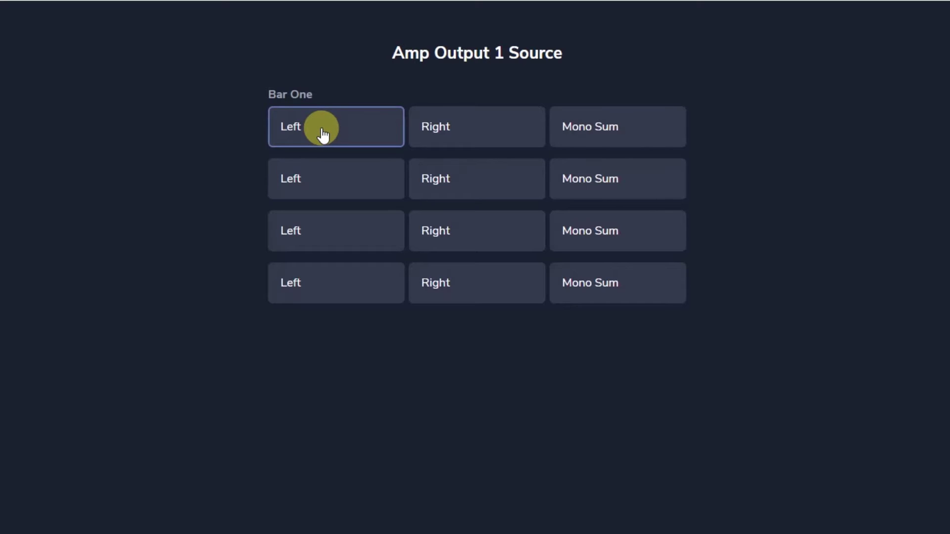
{"action": "left_click", "coordinate": [173, 12]}
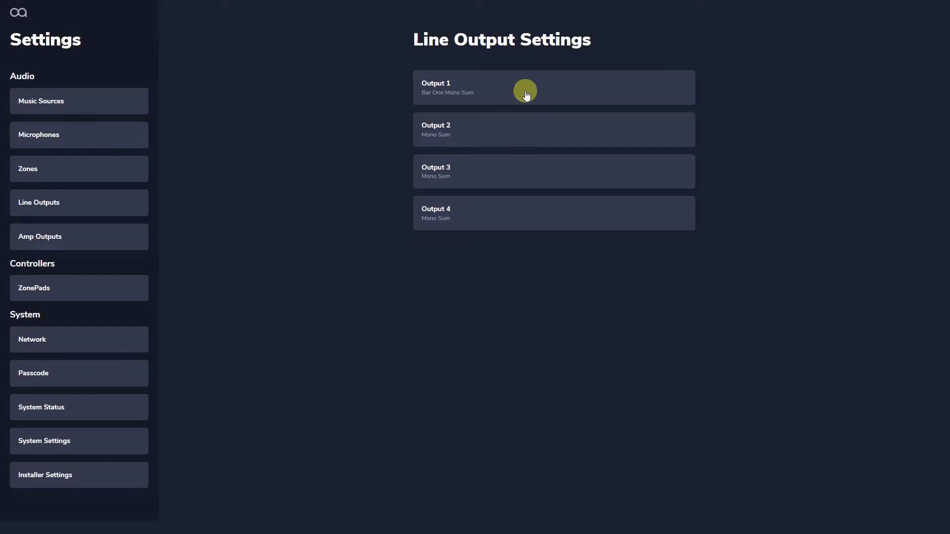
- Recall the Optimal Audio Up 4 library preset for Line Output 1 and open that output's limiter
{"action": "left_click", "coordinate": [525, 87]}
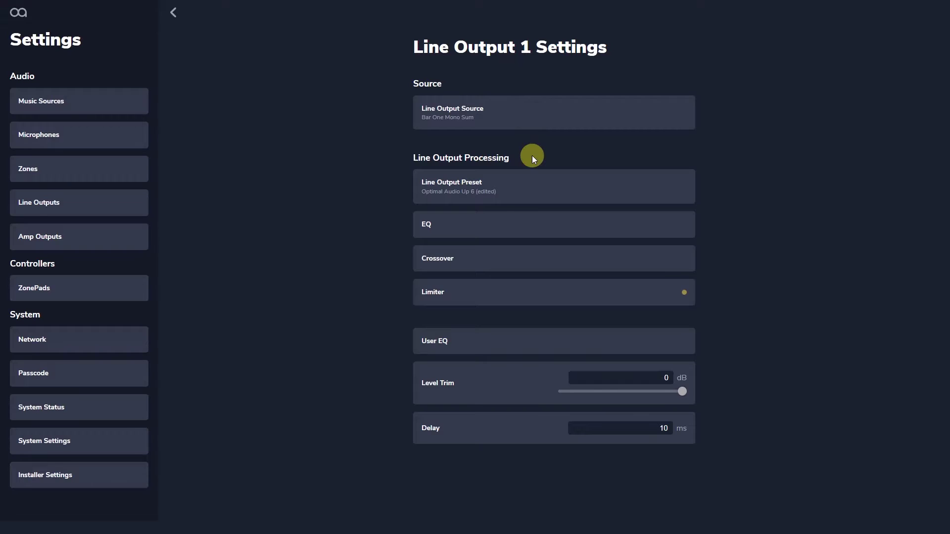
{"action": "left_click", "coordinate": [532, 182]}
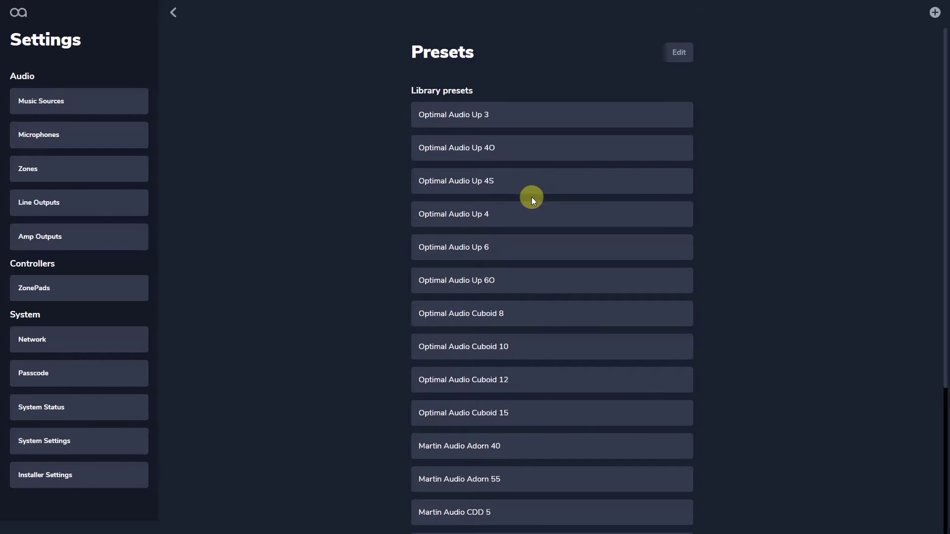
{"action": "left_click", "coordinate": [526, 216]}
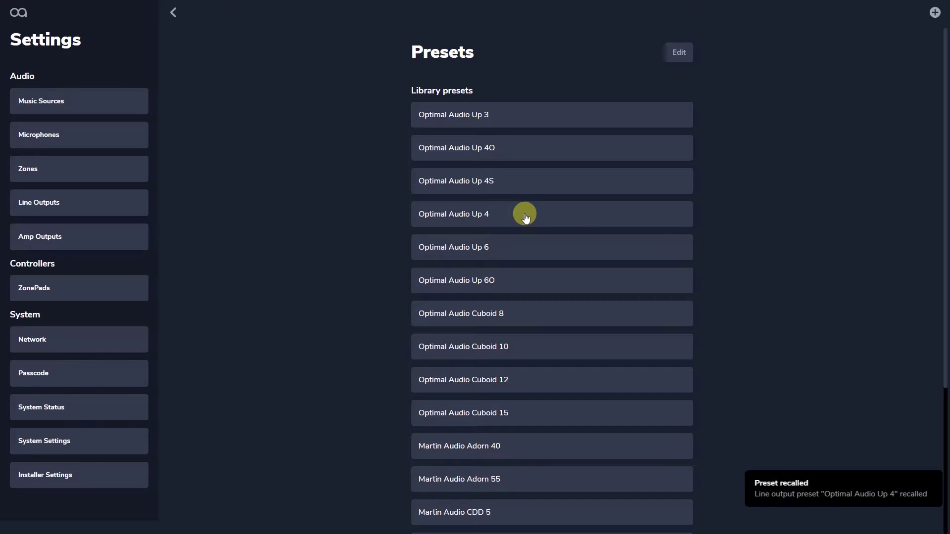
{"action": "left_click", "coordinate": [174, 14]}
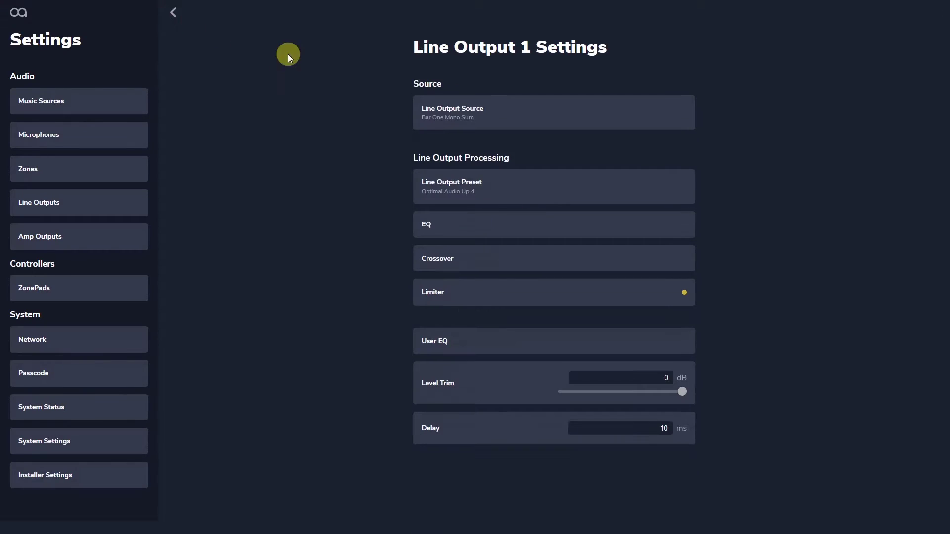
{"action": "left_click", "coordinate": [449, 296]}
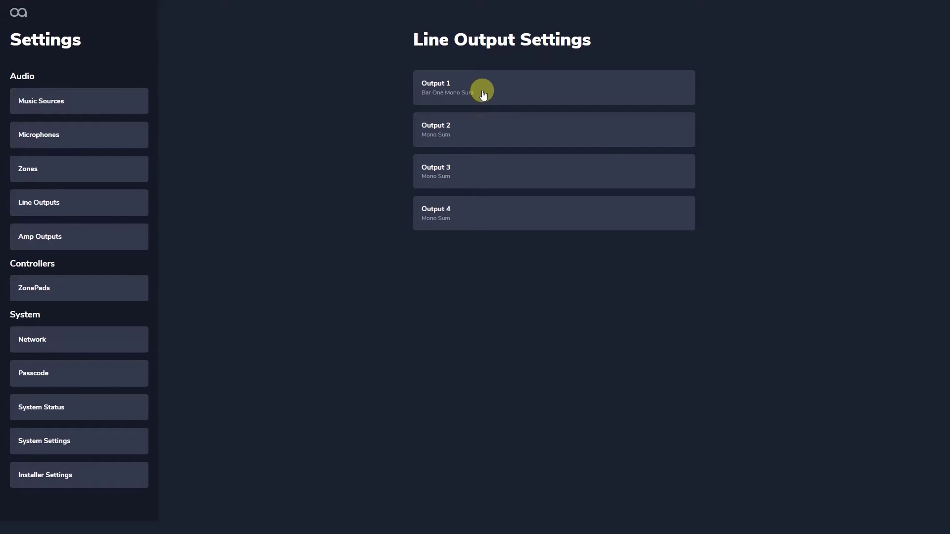
- In Line Output 1's crossover, set band 1 to about 60 Hz and band 2 to about 4189 Hz, with band 2 disabled
{"action": "left_click", "coordinate": [483, 94]}
{"action": "left_click", "coordinate": [508, 253]}
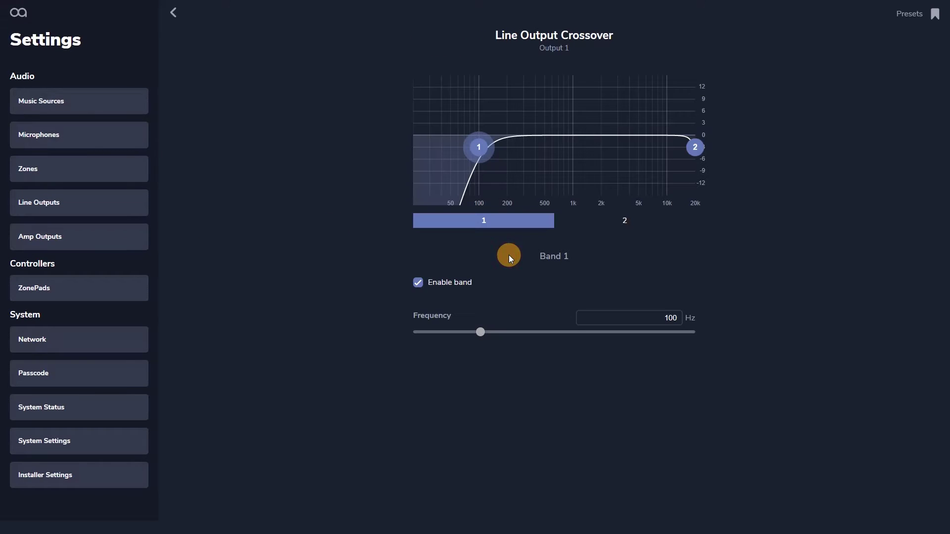
{"action": "left_click_drag", "start_coordinate": [488, 161], "coordinate": [459, 158]}
{"action": "left_click_drag", "start_coordinate": [703, 148], "coordinate": [631, 148]}
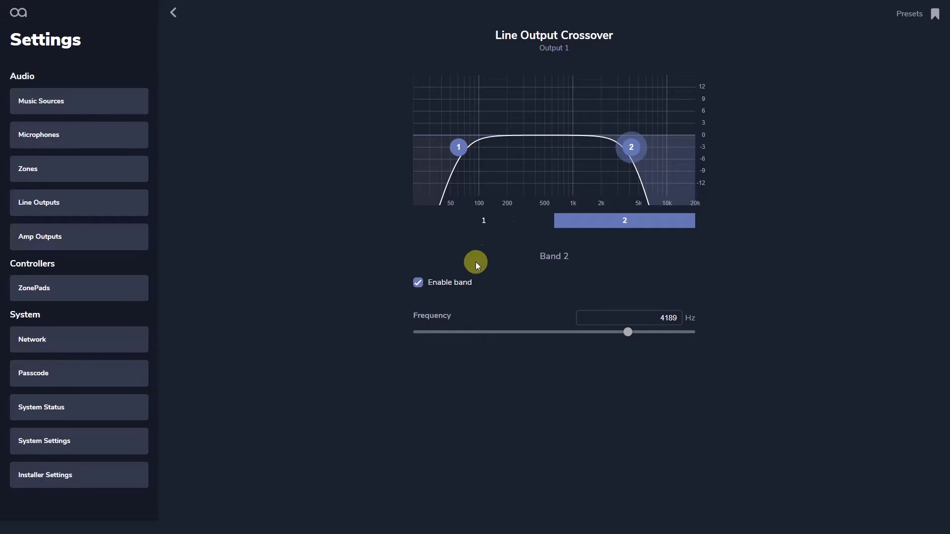
{"action": "left_click", "coordinate": [419, 282]}
{"action": "left_click", "coordinate": [182, 16]}
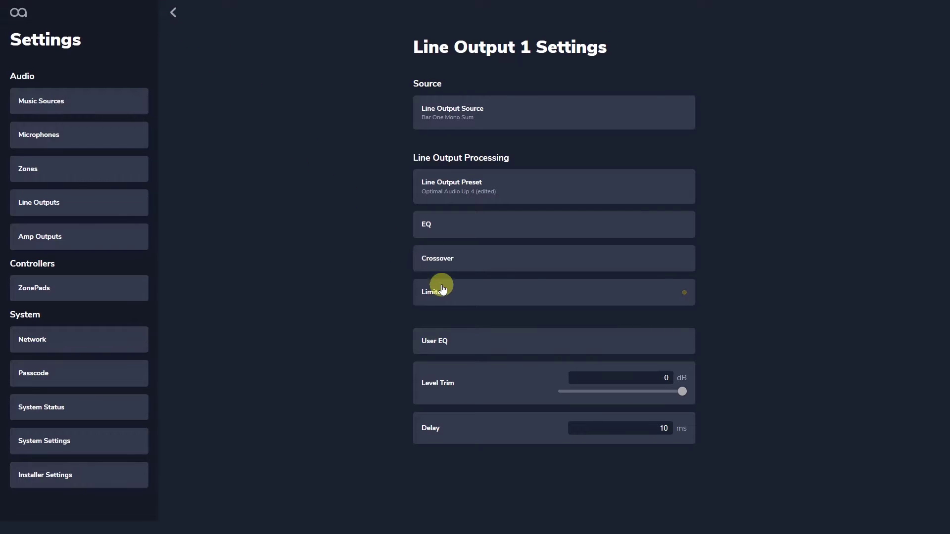
- Enable Line Output 1's limiter with a threshold of about -25.1 dB and lengthen its attack time
{"action": "left_click", "coordinate": [443, 290]}
{"action": "left_click_drag", "start_coordinate": [609, 102], "coordinate": [547, 177]}
{"action": "left_click", "coordinate": [419, 292]}
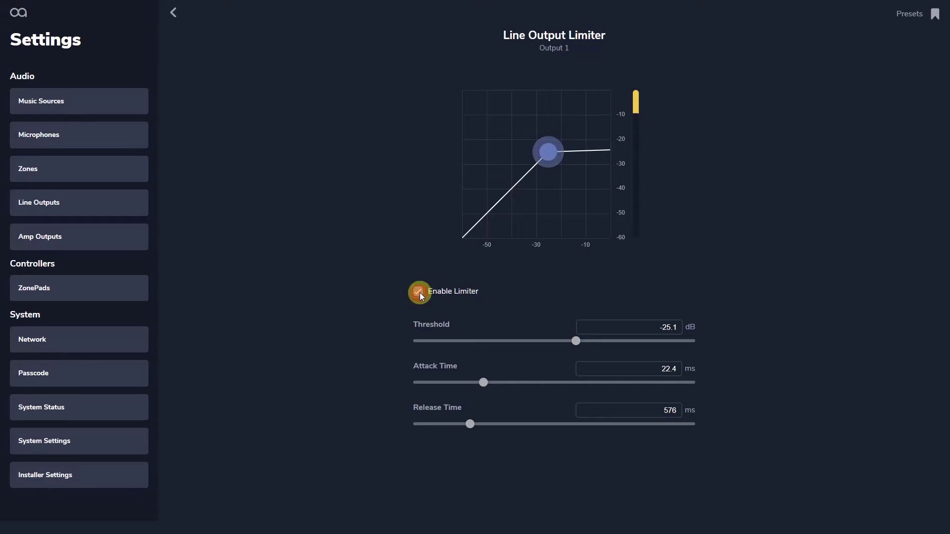
{"action": "left_click_drag", "start_coordinate": [485, 383], "coordinate": [540, 382]}
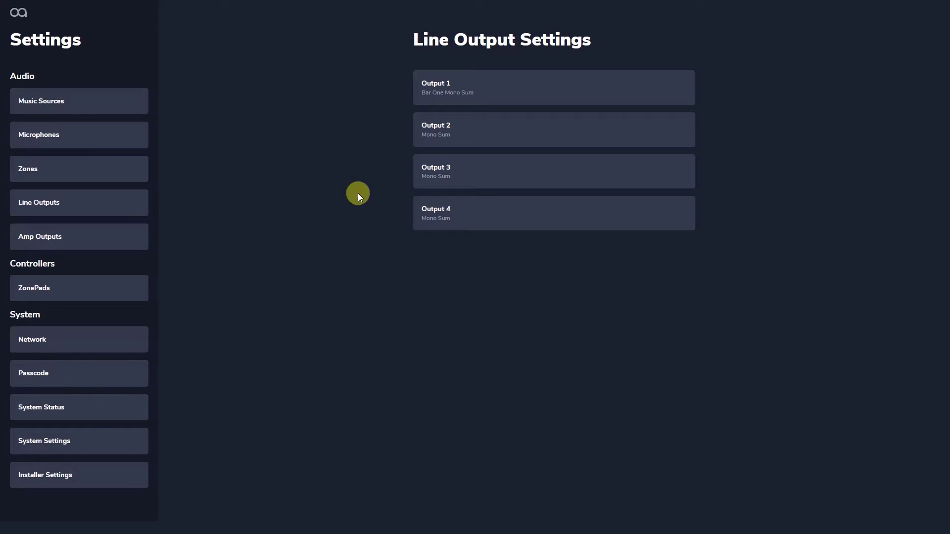
- In Line Output 1's user EQ, boost bands 1 and 2 and set band 3 to about -2.4 dB at about 8158 Hz
{"action": "left_click", "coordinate": [477, 91]}
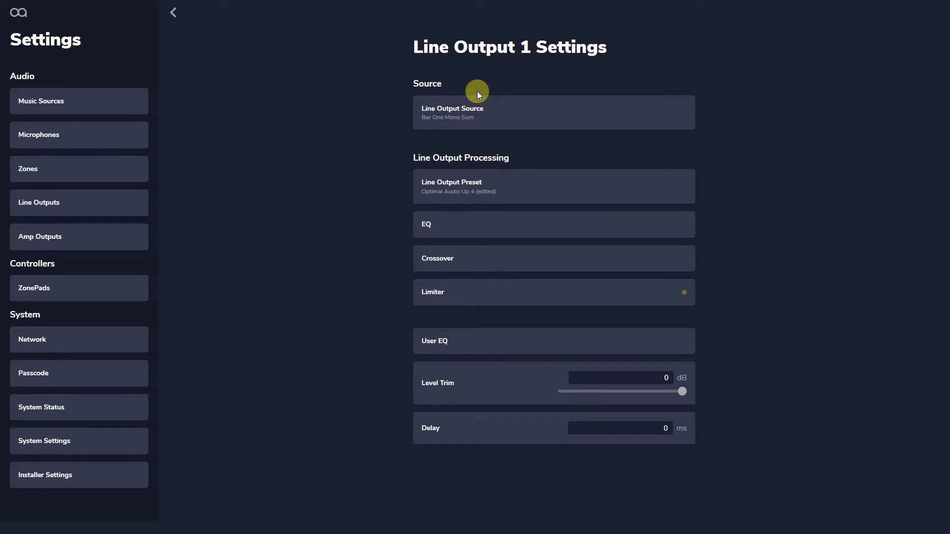
{"action": "left_click", "coordinate": [481, 340]}
{"action": "left_click_drag", "start_coordinate": [474, 146], "coordinate": [470, 120]}
{"action": "mouse_move", "coordinate": [566, 153]}
{"action": "left_mouse_down"}
{"action": "mouse_move", "coordinate": [570, 170]}
{"action": "mouse_move", "coordinate": [571, 126]}
{"action": "mouse_move", "coordinate": [571, 138]}
{"action": "left_mouse_up"}
{"action": "left_click_drag", "start_coordinate": [654, 141], "coordinate": [660, 151]}
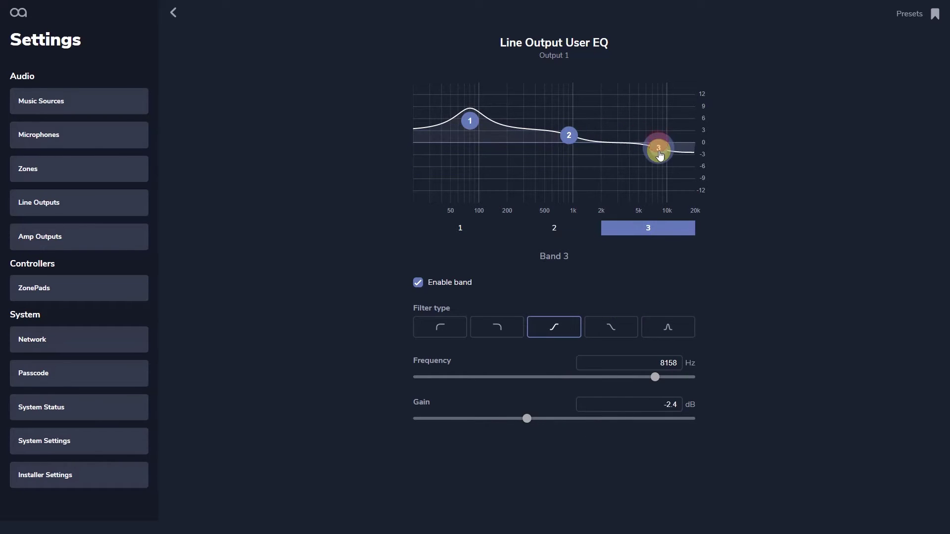
- Set Line Output 1's level trim to about -4.2 dB and its delay to 30 ms
{"action": "left_click", "coordinate": [182, 25]}
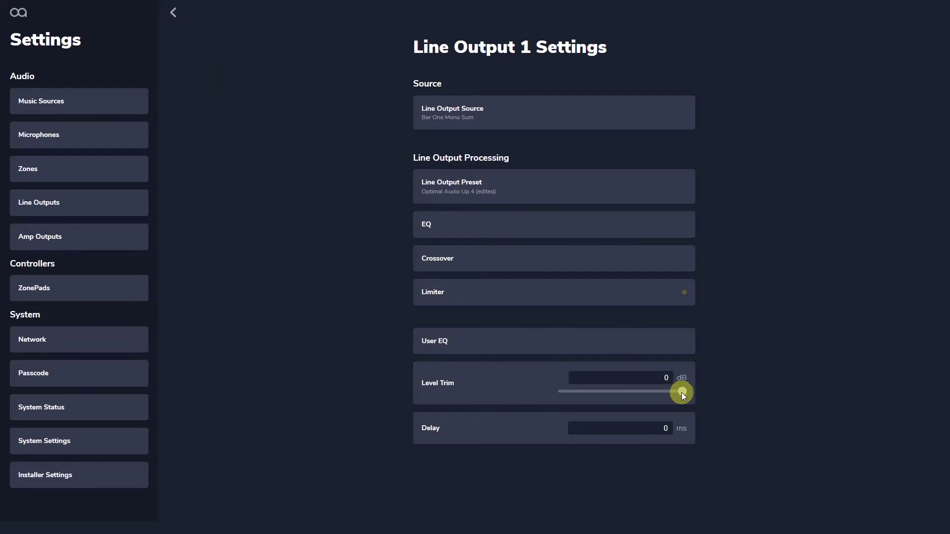
{"action": "left_click_drag", "start_coordinate": [682, 393], "coordinate": [651, 391]}
{"action": "left_click", "coordinate": [663, 428]}
{"action": "type", "text": "30"}
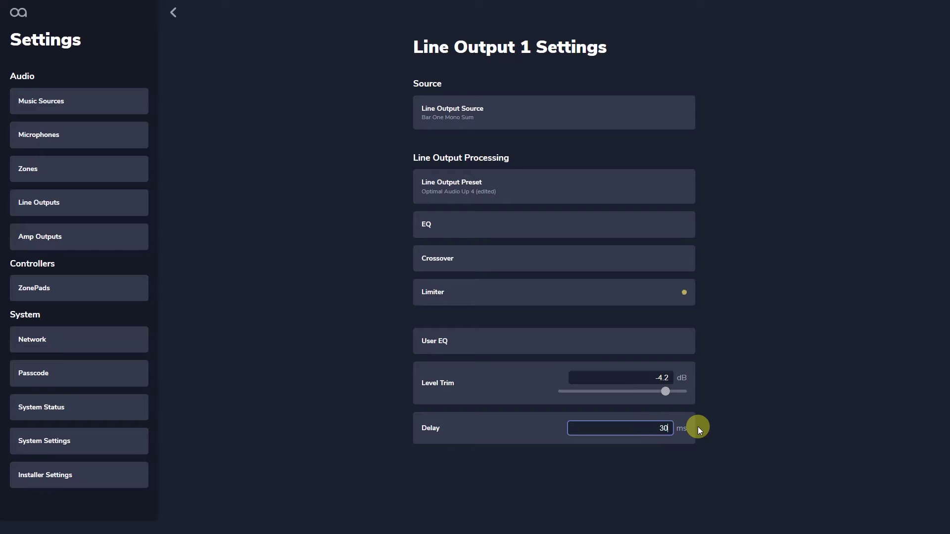
{"action": "left_click", "coordinate": [575, 478]}
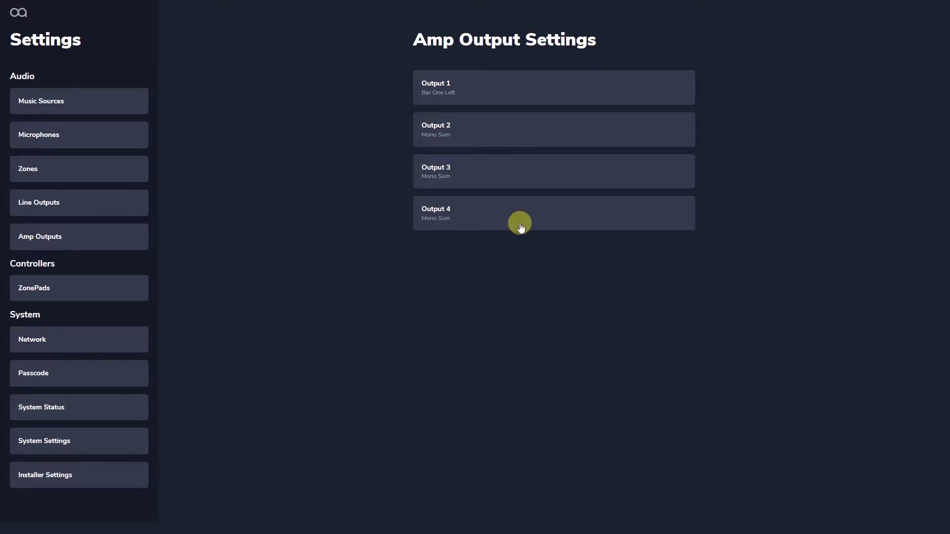
- Enable bridge mode on Amp Output 3, pairing it with Amp Output 4
{"action": "left_click", "coordinate": [518, 174]}
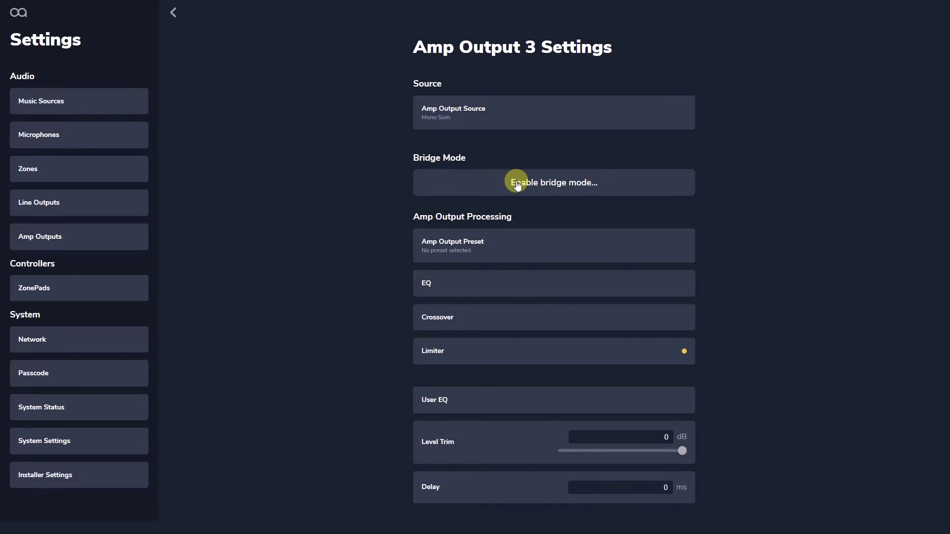
{"action": "left_click", "coordinate": [518, 184]}
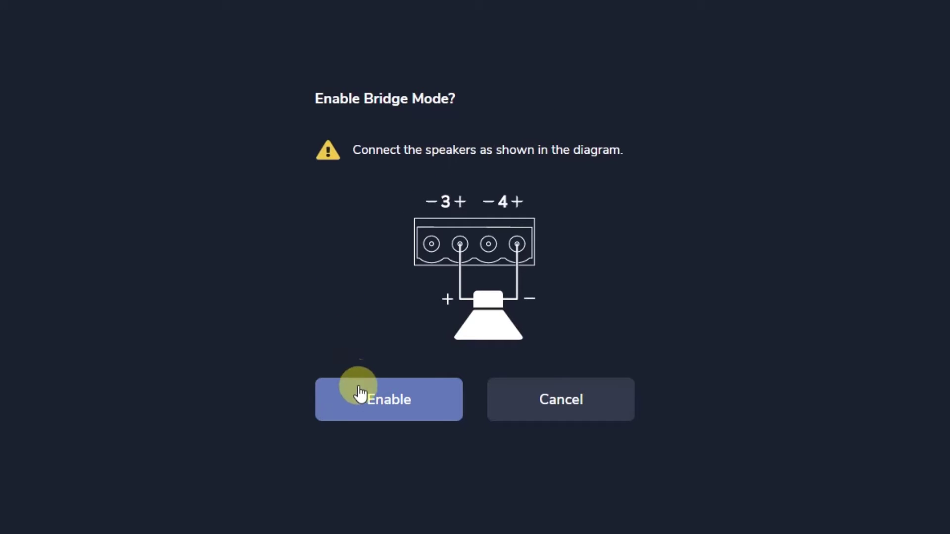
{"action": "left_click", "coordinate": [361, 406]}
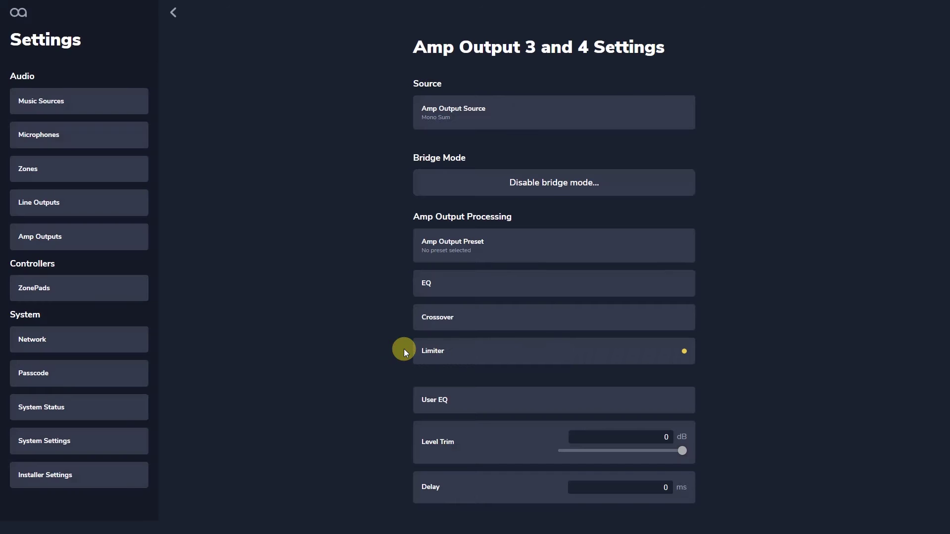
- Recall the Optimal Audio Sub 10 library preset for the bridged Amp Outputs 3 and 4
{"action": "left_click", "coordinate": [476, 251]}
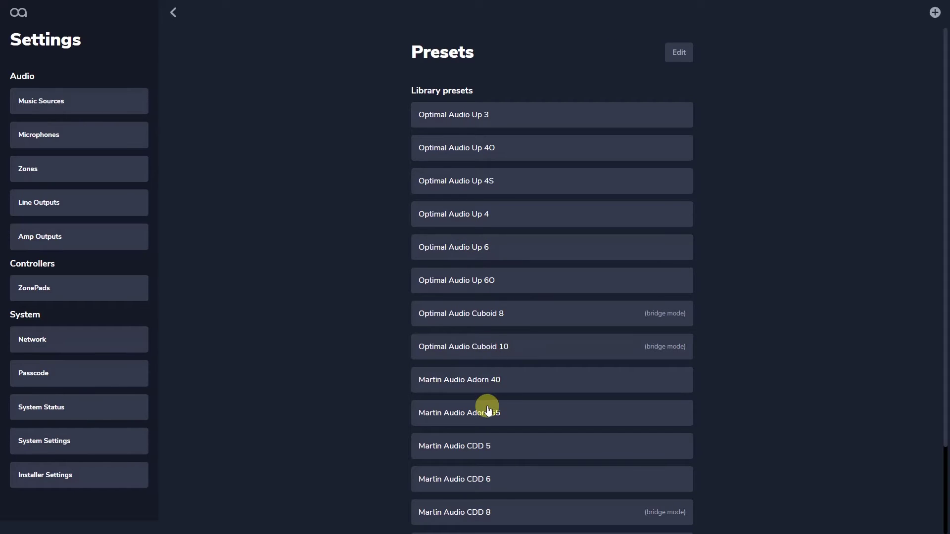
{"action": "scroll", "coordinate": [488, 411], "scroll_direction": "down", "scroll_amount": 2}
{"action": "left_click", "coordinate": [489, 446]}
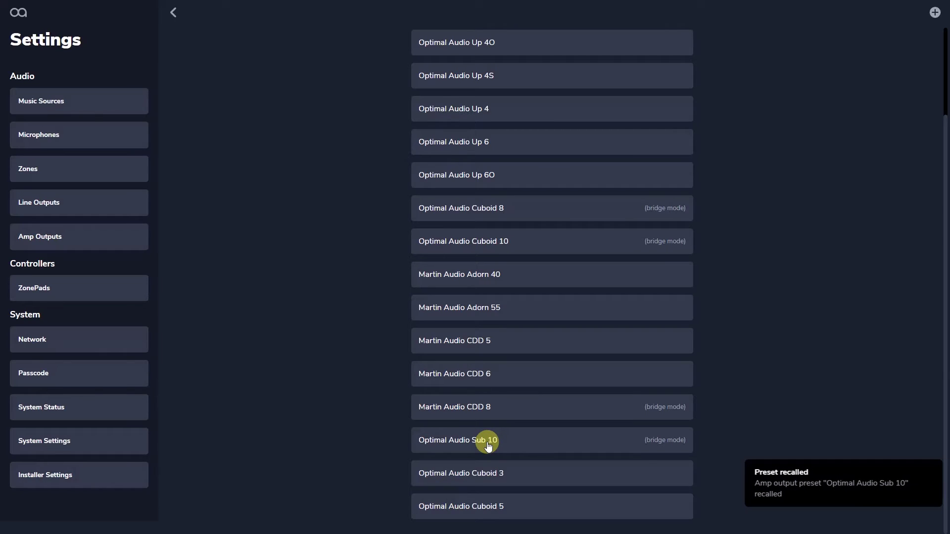
{"action": "left_click", "coordinate": [176, 23]}
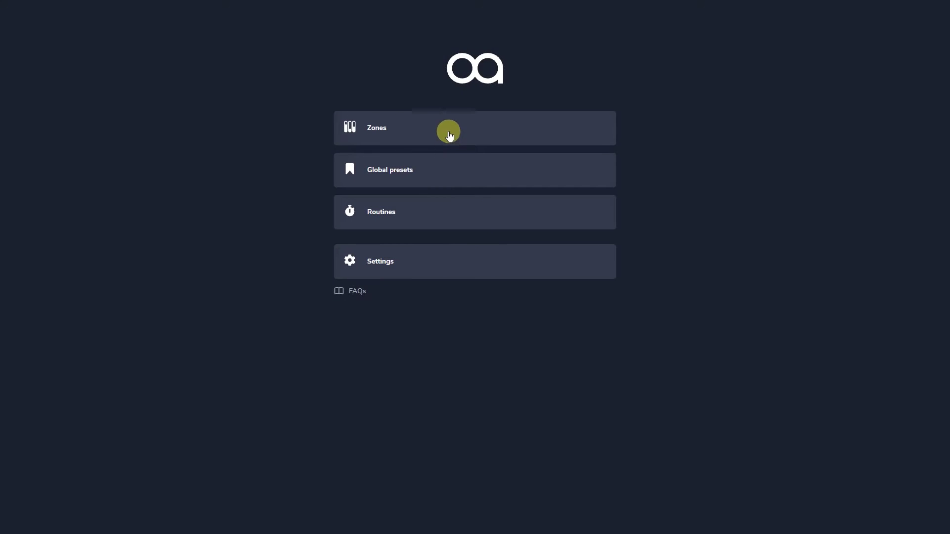
- Set the fade time of the Bar zone's Bar High Volume preset to about 4 sec
{"action": "left_click", "coordinate": [449, 135]}
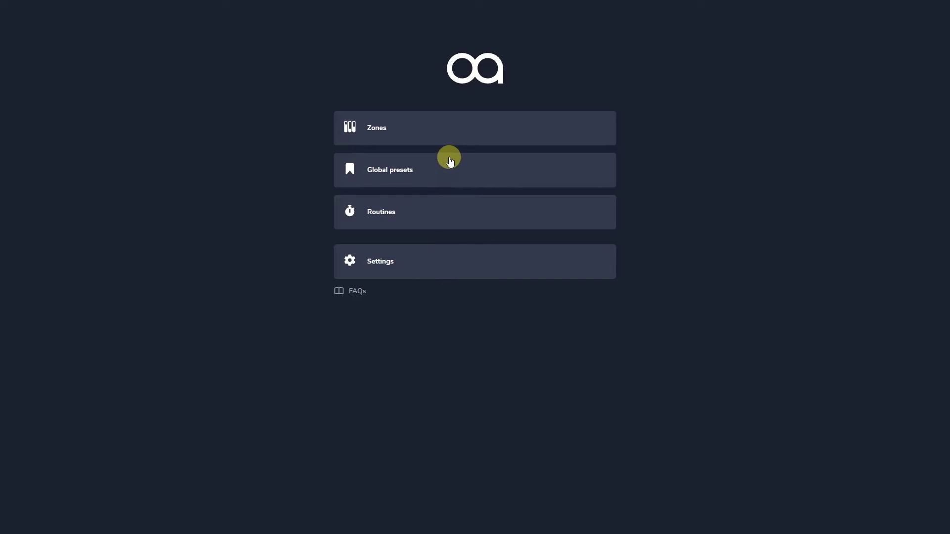
{"action": "left_click", "coordinate": [449, 134]}
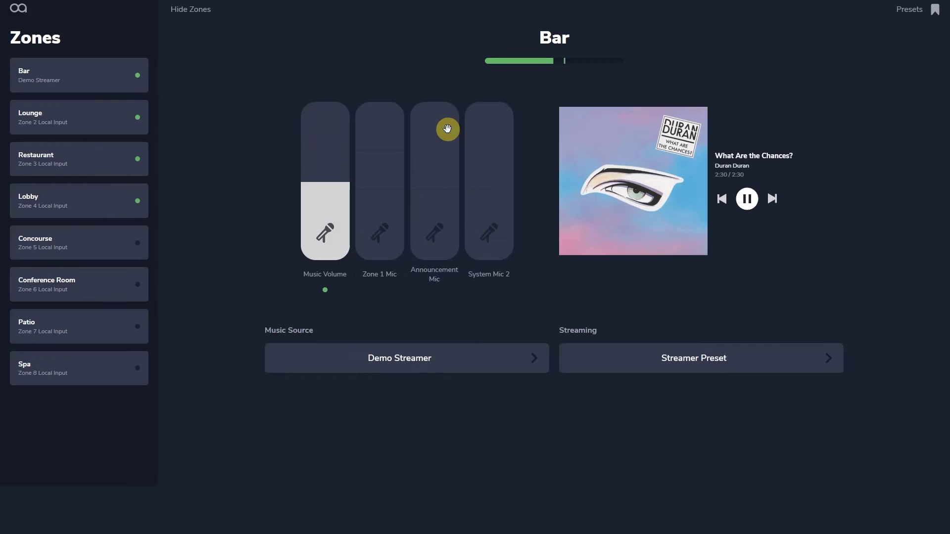
{"action": "left_click", "coordinate": [902, 12]}
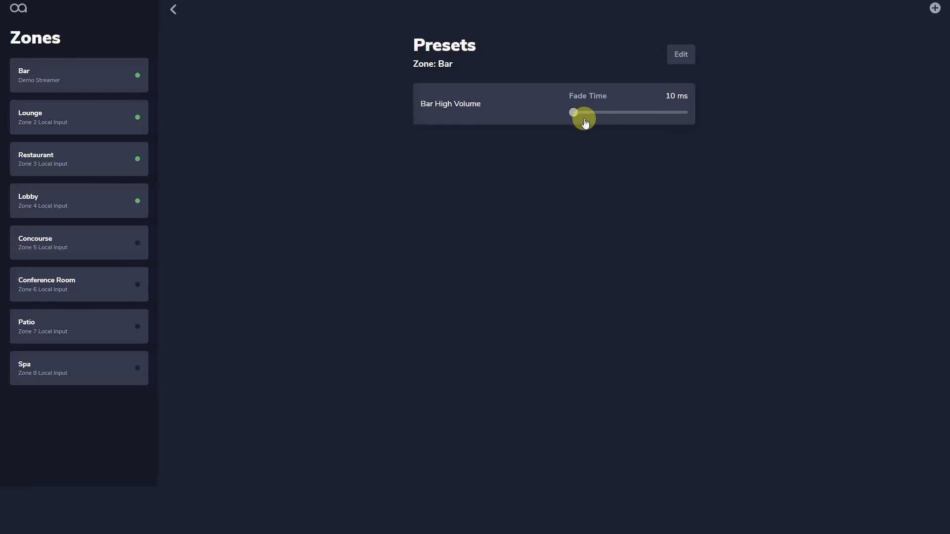
{"action": "left_click_drag", "start_coordinate": [575, 114], "coordinate": [644, 114]}
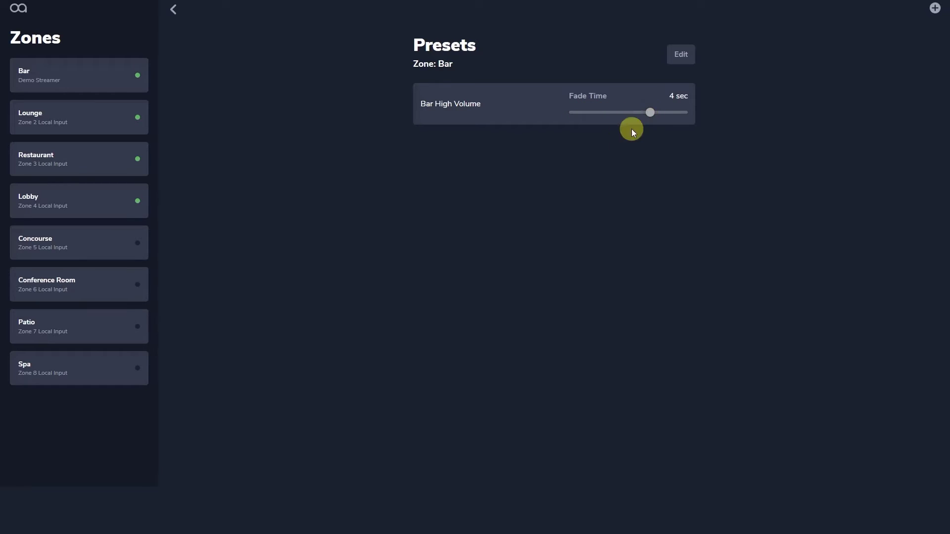
{"action": "left_click", "coordinate": [173, 13]}
- Lower the Bar zone's music volume slightly and save the zone's current settings as a preset named "Bar Low Volume"
{"action": "mouse_move", "coordinate": [325, 190]}
{"action": "left_mouse_down"}
{"action": "mouse_move", "coordinate": [318, 122]}
{"action": "mouse_move", "coordinate": [318, 208]}
{"action": "mouse_move", "coordinate": [320, 193]}
{"action": "left_mouse_up"}
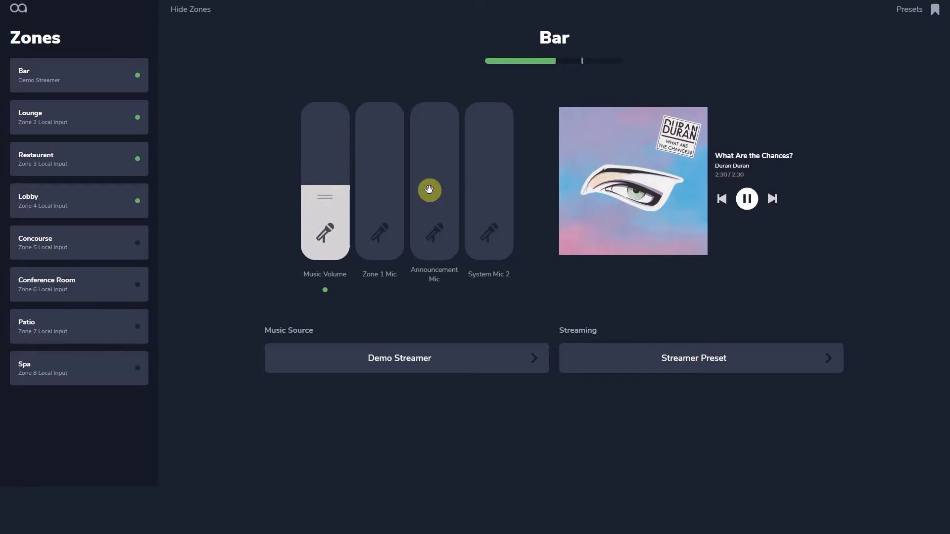
{"action": "left_click", "coordinate": [910, 9]}
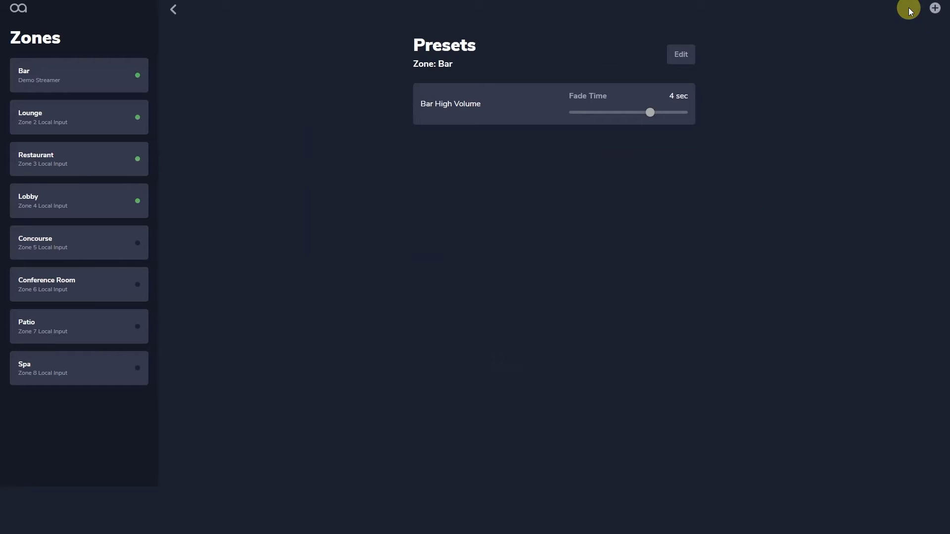
{"action": "left_click", "coordinate": [935, 10]}
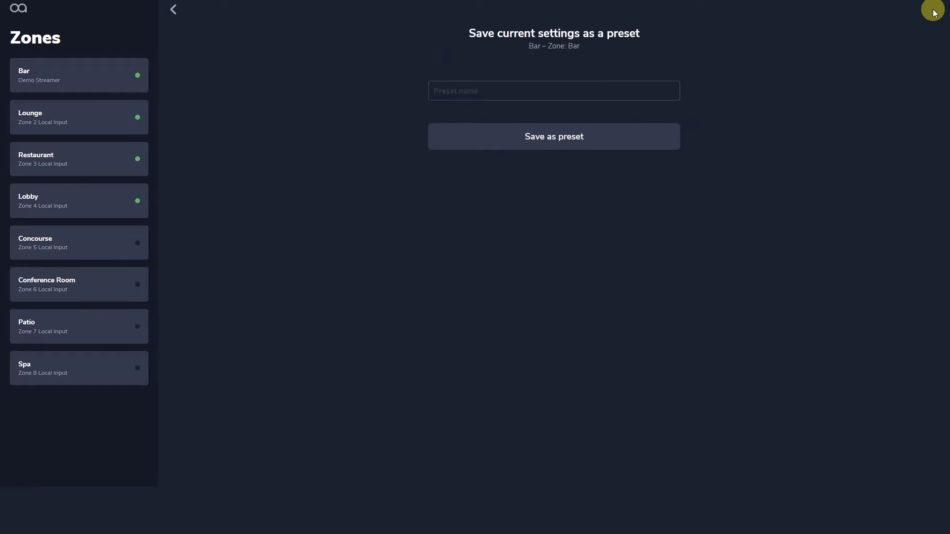
{"action": "left_click", "coordinate": [478, 91]}
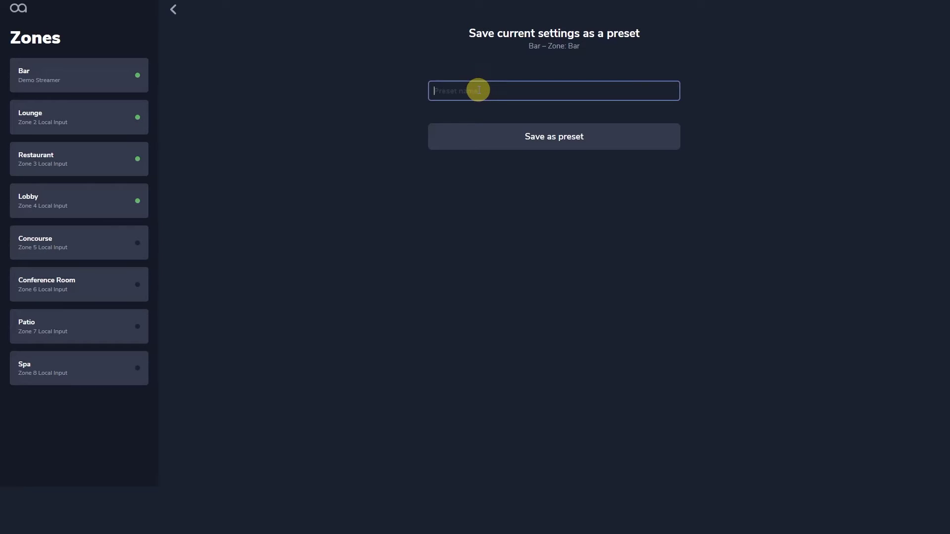
{"action": "type", "text": "Bar Low Volume"}
{"action": "left_click", "coordinate": [547, 140]}
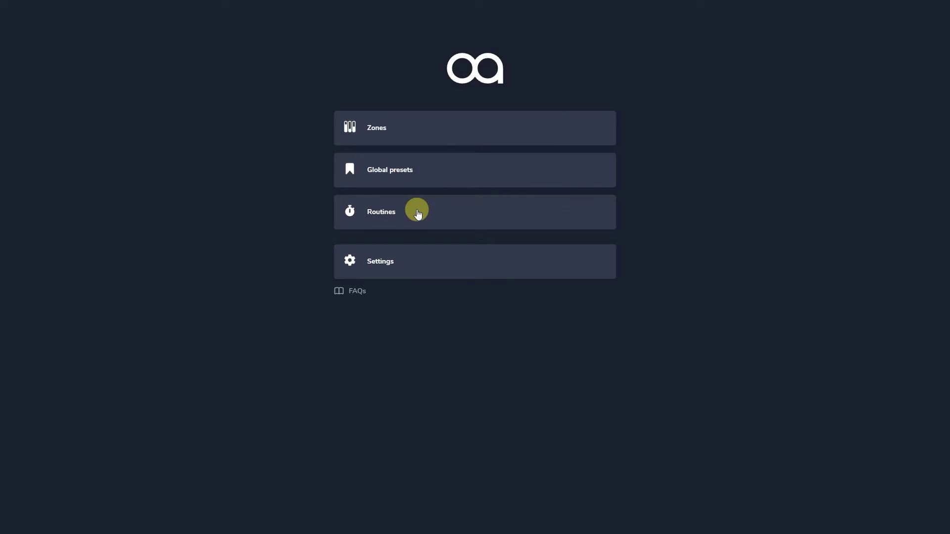
- Start a new routine named "Bar Low Volume" that runs at 10:00 from Monday to Friday only
{"action": "left_click", "coordinate": [417, 210]}
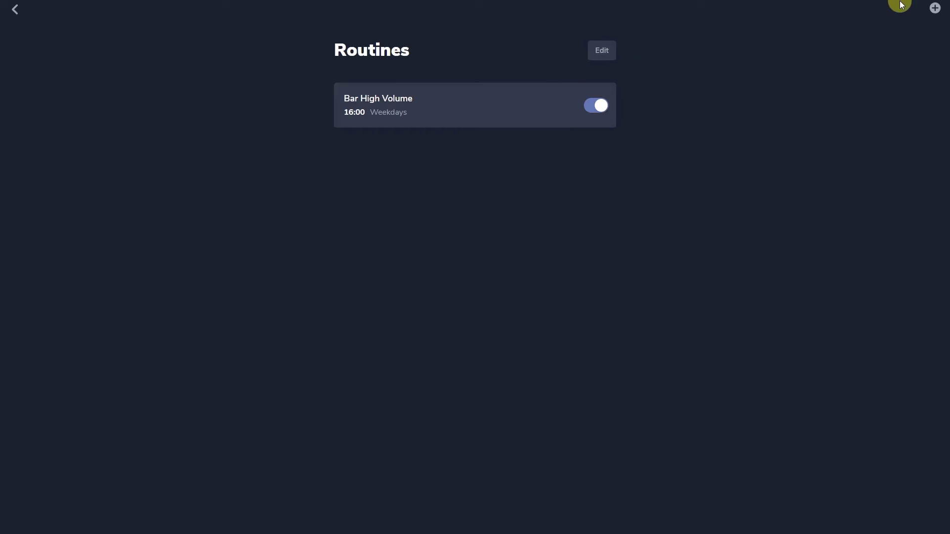
{"action": "left_click", "coordinate": [936, 9]}
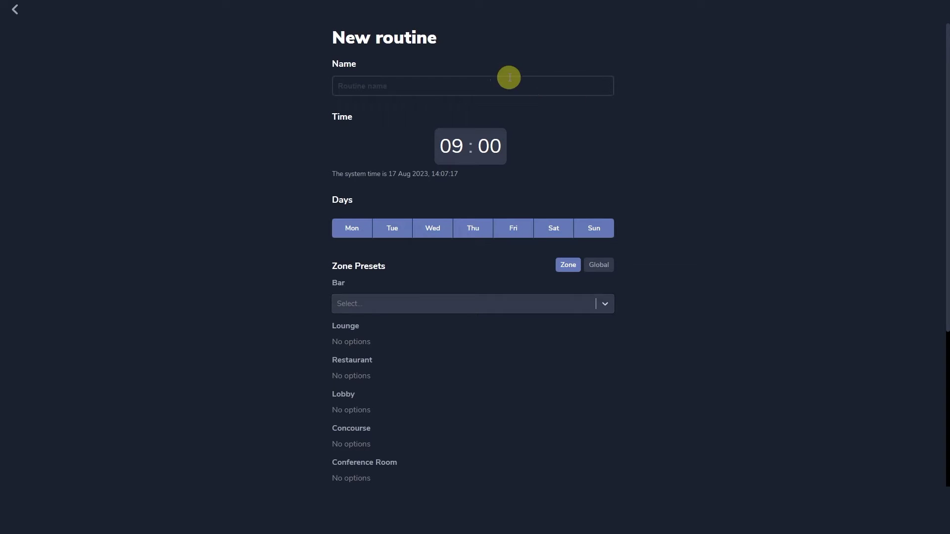
{"action": "left_click", "coordinate": [494, 88]}
{"action": "type", "text": "B"}
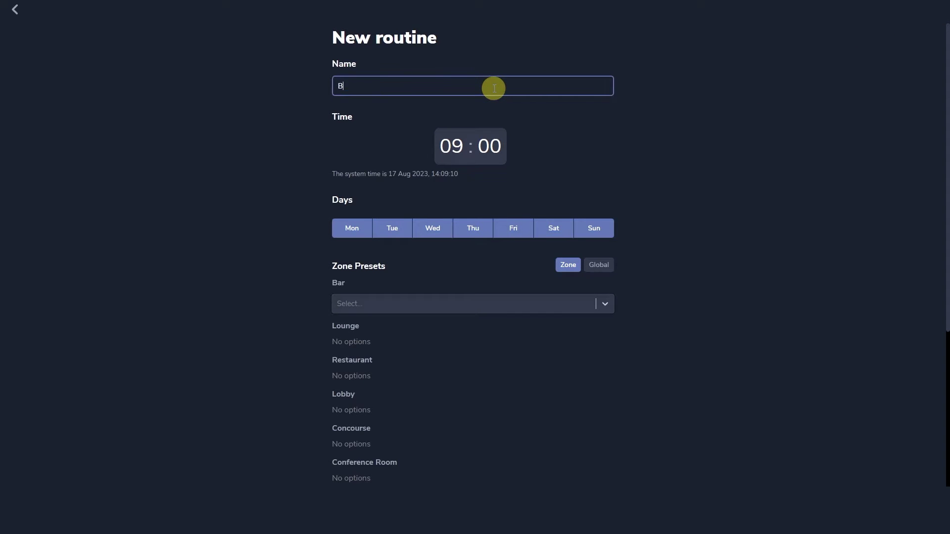
{"action": "type", "text": "ar Low Volum"}
{"action": "left_click", "coordinate": [459, 147]}
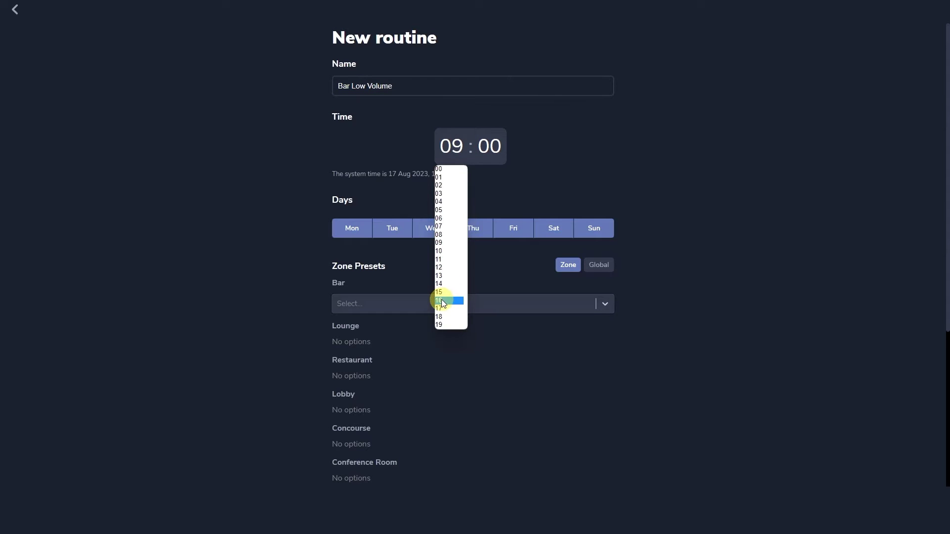
{"action": "left_click", "coordinate": [446, 251]}
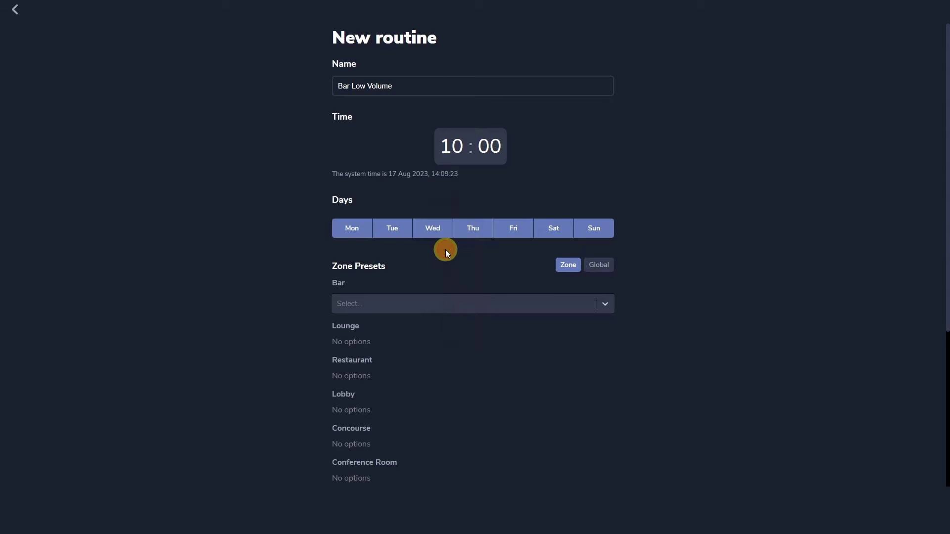
{"action": "left_click", "coordinate": [553, 232]}
{"action": "left_click", "coordinate": [591, 232]}
- Assign the Demo Streamer preset "4. A Totally Amazing Compilation II" to the new routine and create it
{"action": "scroll", "coordinate": [559, 388], "scroll_direction": "down", "scroll_amount": 5}
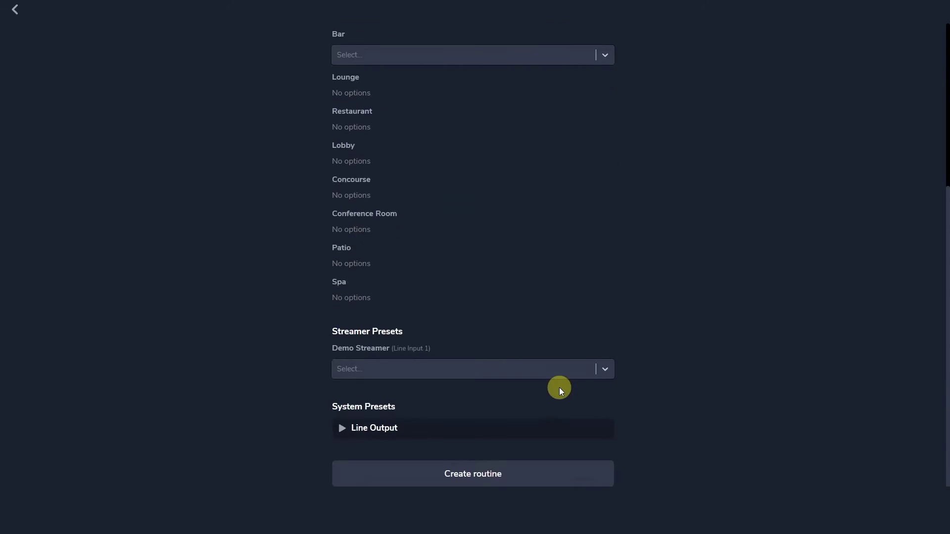
{"action": "left_click", "coordinate": [564, 371]}
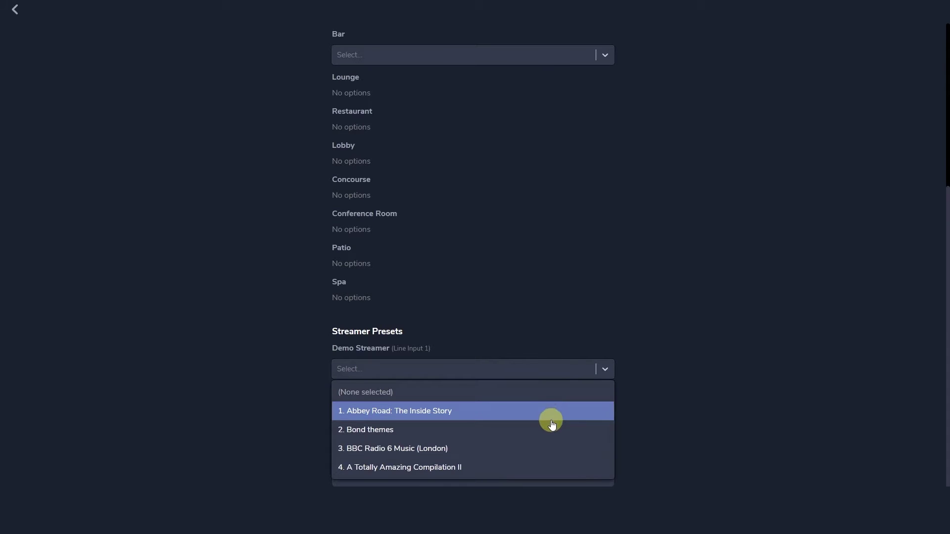
{"action": "left_click", "coordinate": [548, 465]}
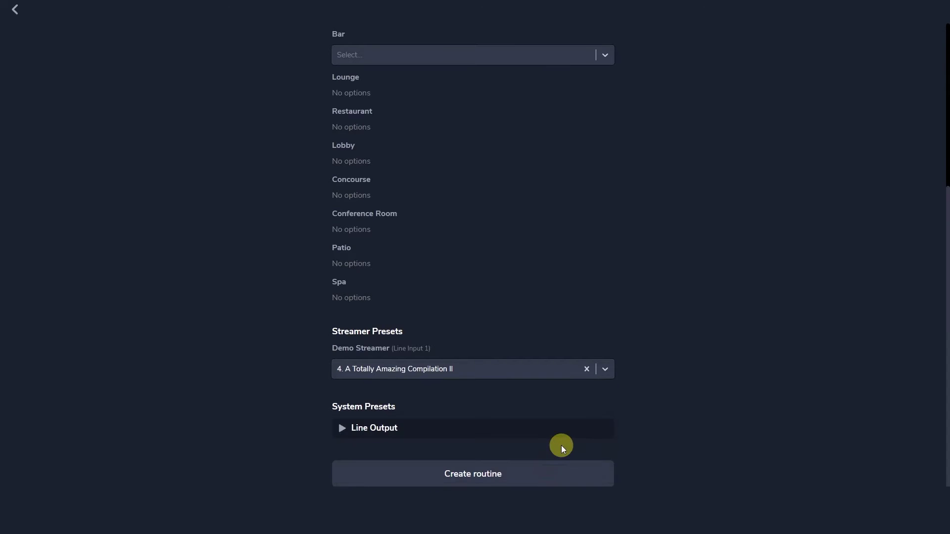
{"action": "left_click", "coordinate": [471, 474]}
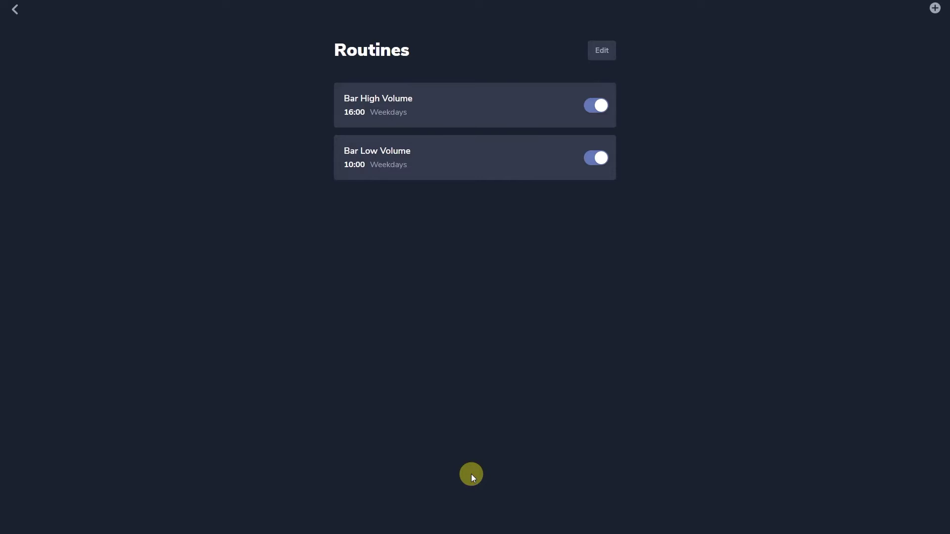
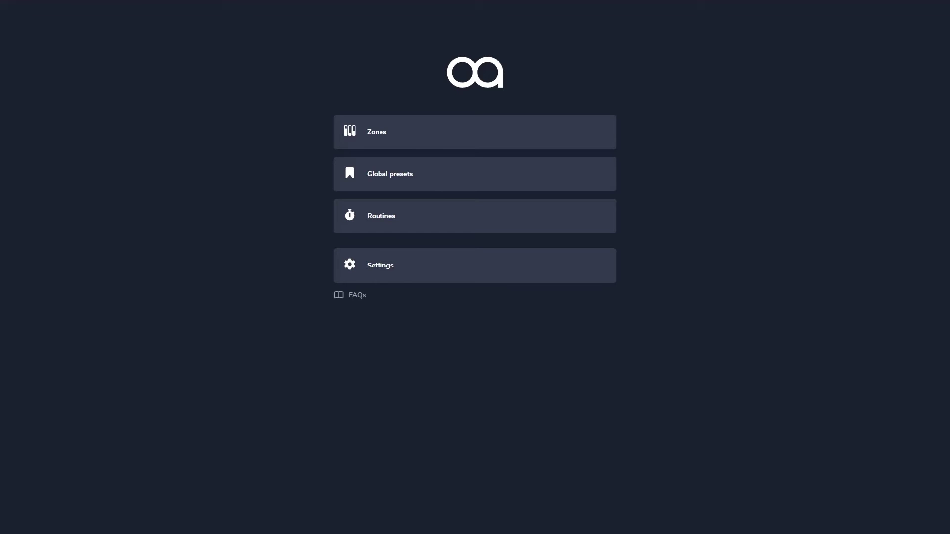
- Set the level trim of Line Output 1 (Bar Sub) to about -6.9 dB
{"action": "left_click", "coordinate": [426, 266]}
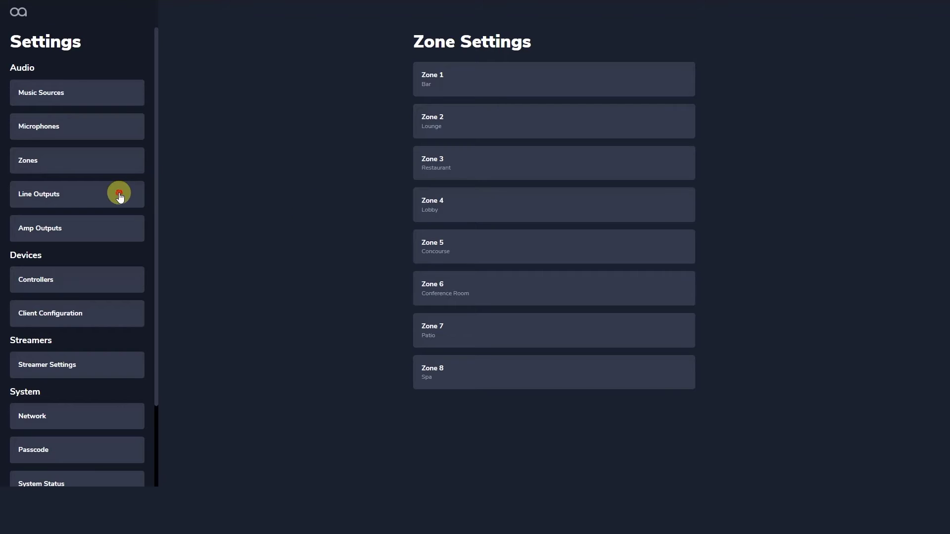
{"action": "left_click", "coordinate": [118, 193]}
{"action": "left_click", "coordinate": [512, 79]}
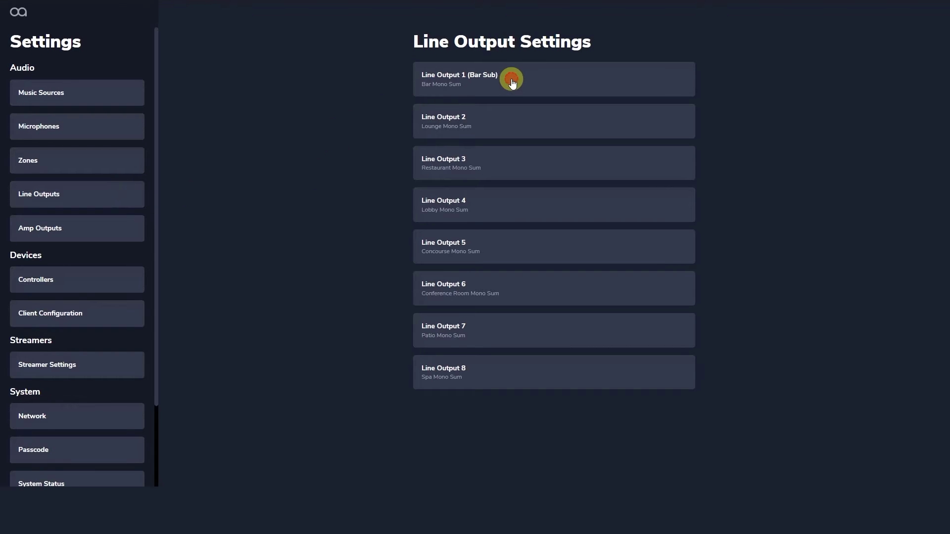
{"action": "mouse_move", "coordinate": [648, 407]}
{"action": "left_mouse_down"}
{"action": "mouse_move", "coordinate": [673, 408]}
{"action": "mouse_move", "coordinate": [655, 407]}
{"action": "left_mouse_up"}
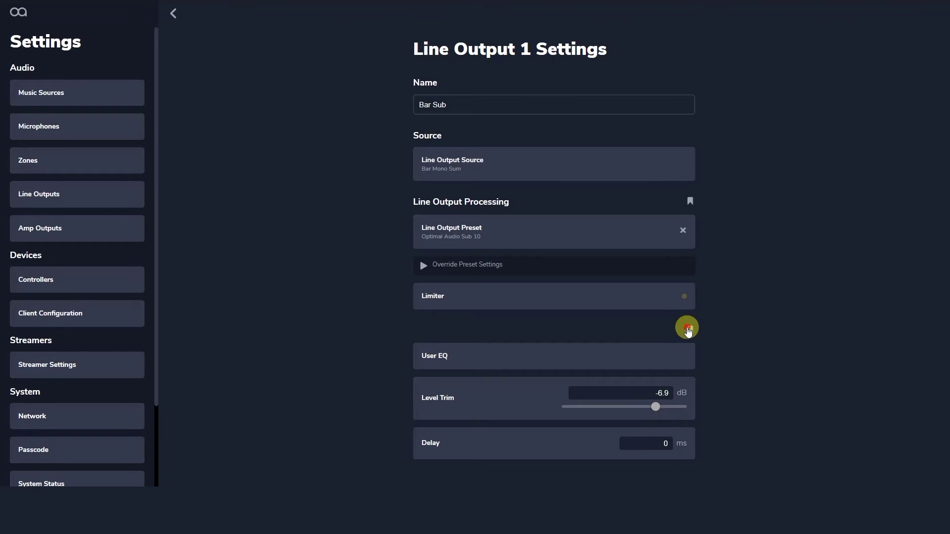
- Save Line Output 1's current user EQ, trim and delay settings as a preset named "Day Sub Mode"
{"action": "left_click", "coordinate": [690, 329]}
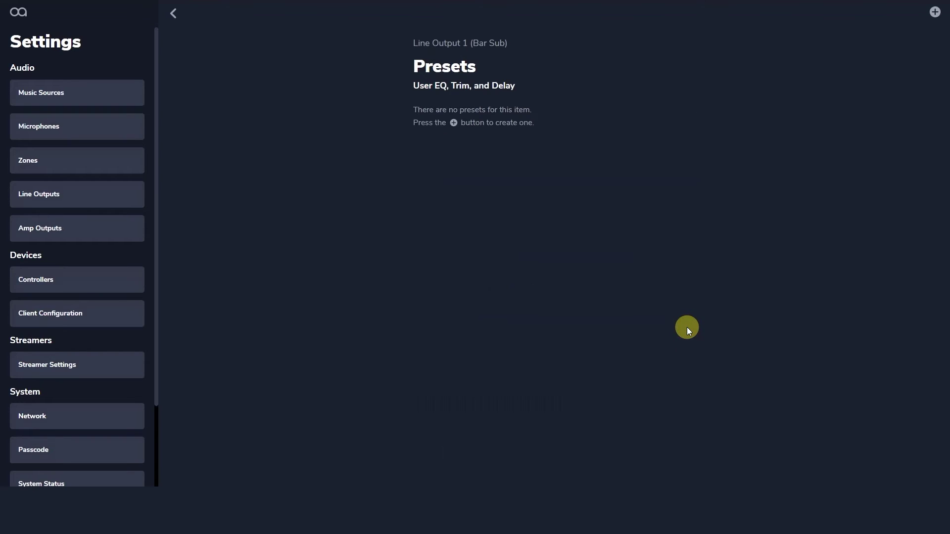
{"action": "left_click", "coordinate": [935, 12]}
{"action": "left_click", "coordinate": [591, 98]}
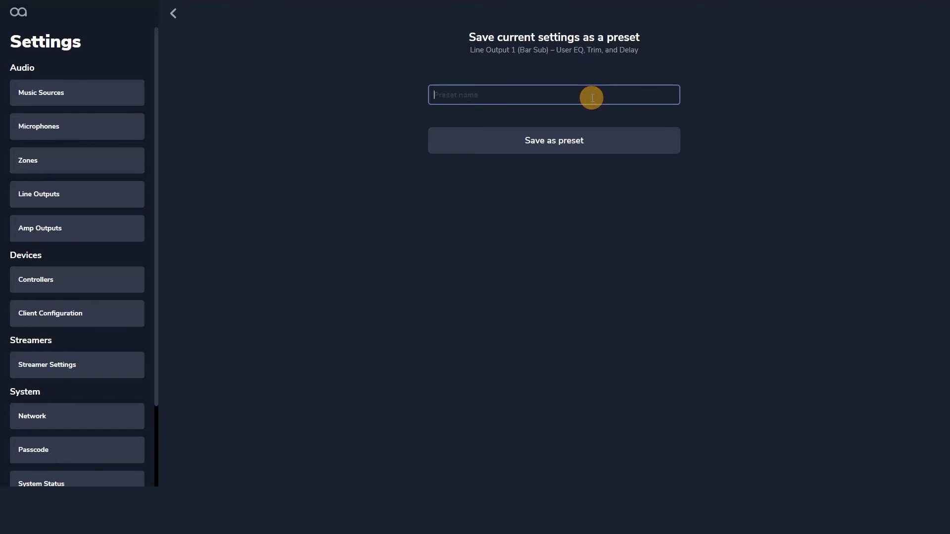
{"action": "type", "text": "Day Sub Mode"}
{"action": "left_click", "coordinate": [552, 140]}
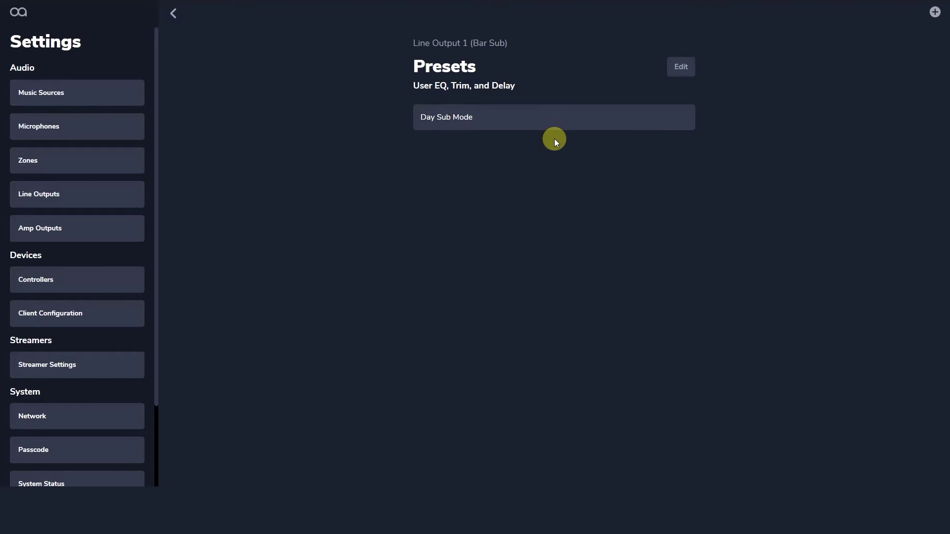
- Raise Line Output 1's level trim to 0 dB
{"action": "left_click", "coordinate": [176, 13]}
{"action": "left_click", "coordinate": [655, 407]}
{"action": "left_click_drag", "start_coordinate": [655, 407], "coordinate": [708, 406]}
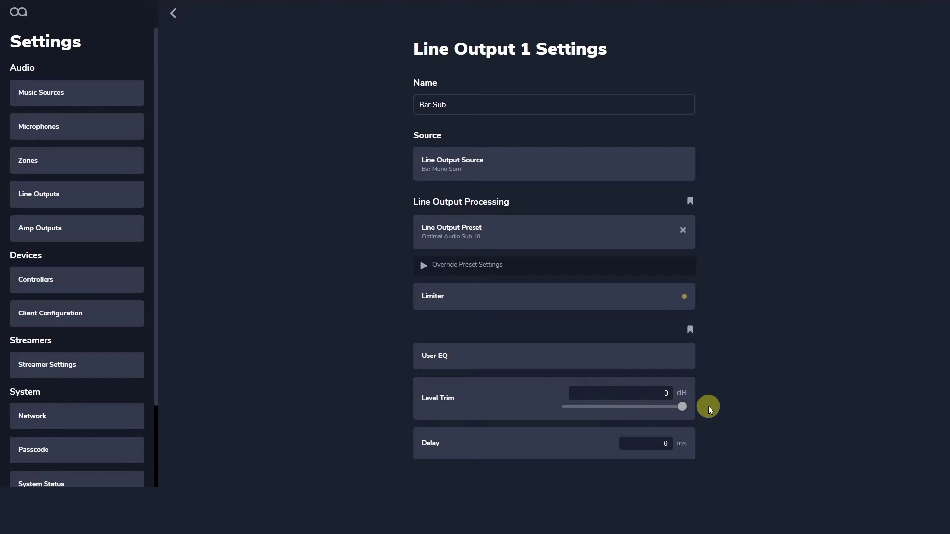
- Save Line Output 1's current user EQ, trim and delay settings as a preset named "Night Sub Mode"
{"action": "left_click", "coordinate": [692, 330]}
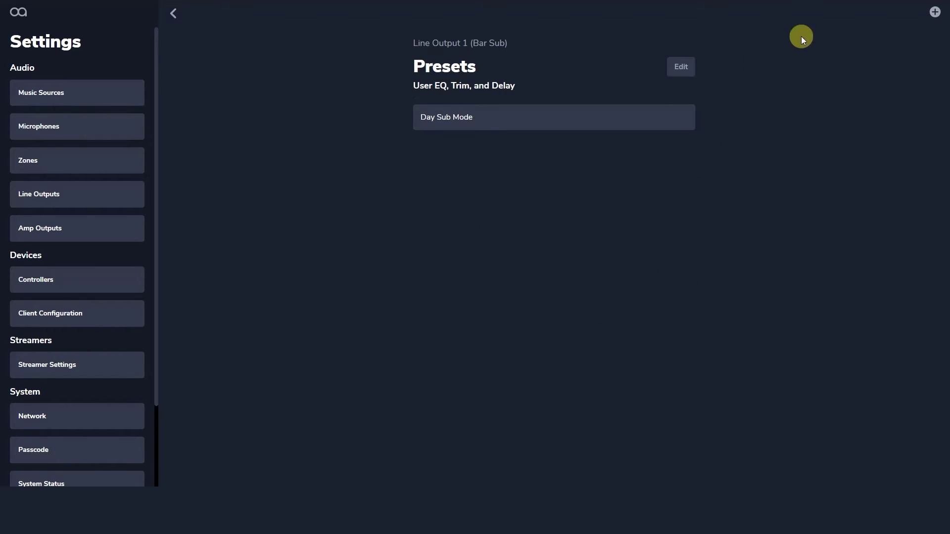
{"action": "left_click", "coordinate": [934, 14]}
{"action": "left_click", "coordinate": [625, 98]}
{"action": "type", "text": "Night Sub Mode"}
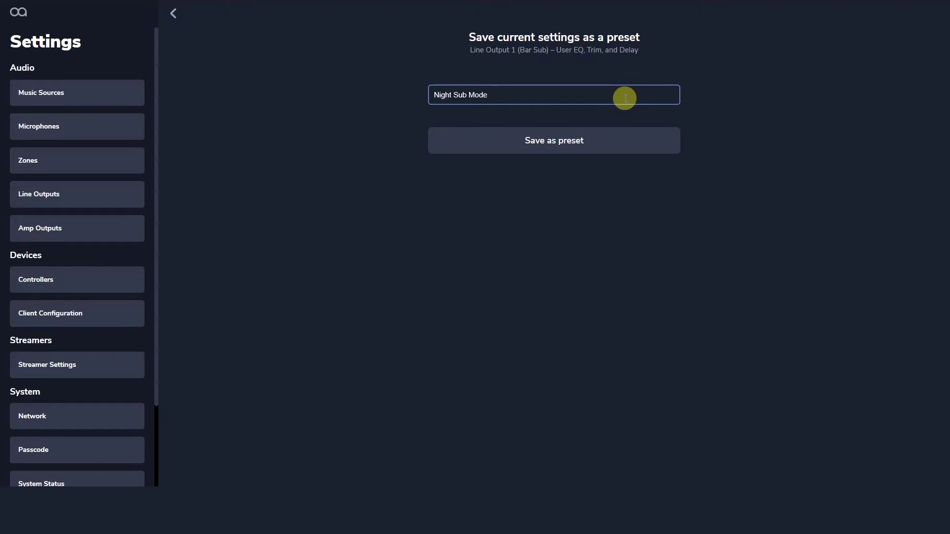
{"action": "left_click", "coordinate": [610, 137]}
- Start a new routine from the Routines page and name it "Day Sub Mode"
{"action": "left_click", "coordinate": [19, 13]}
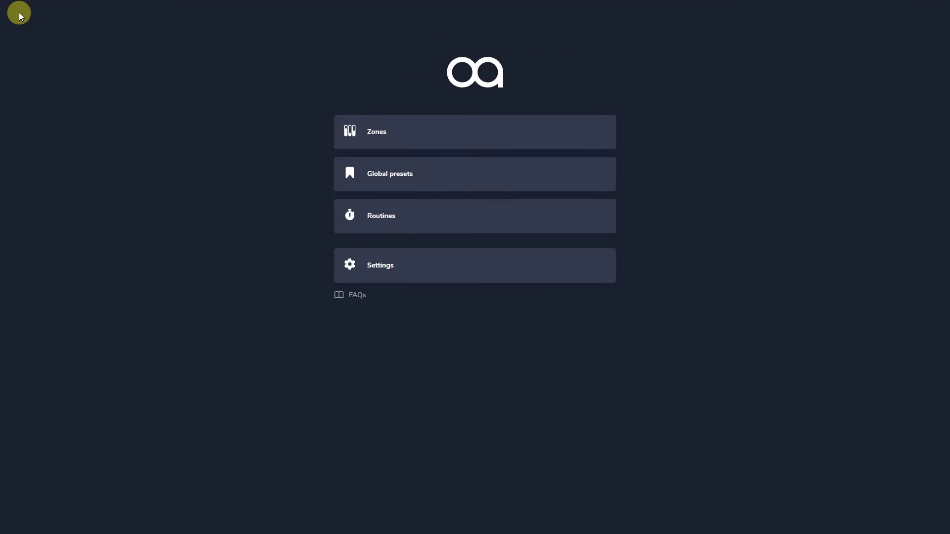
{"action": "left_click", "coordinate": [474, 221]}
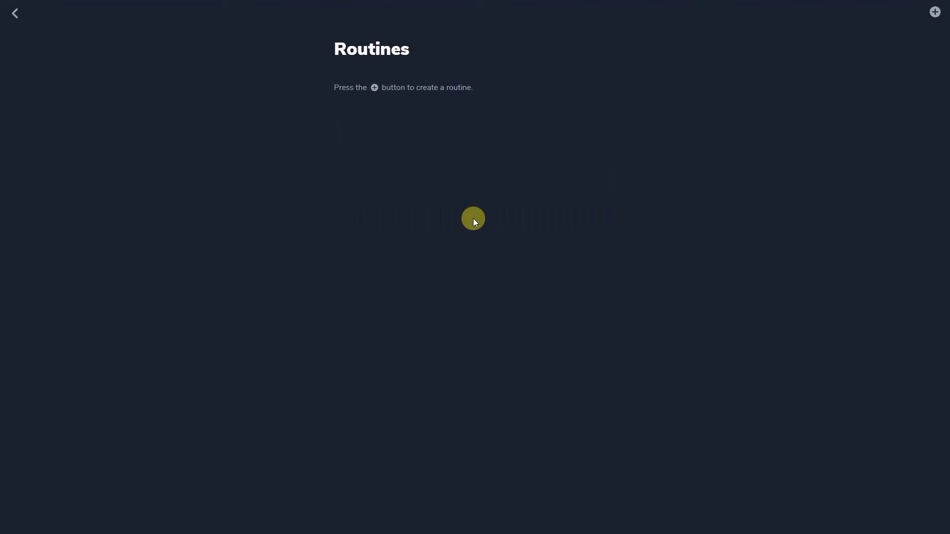
{"action": "left_click", "coordinate": [935, 11]}
{"action": "left_click", "coordinate": [488, 95]}
{"action": "type", "text": "DA"}
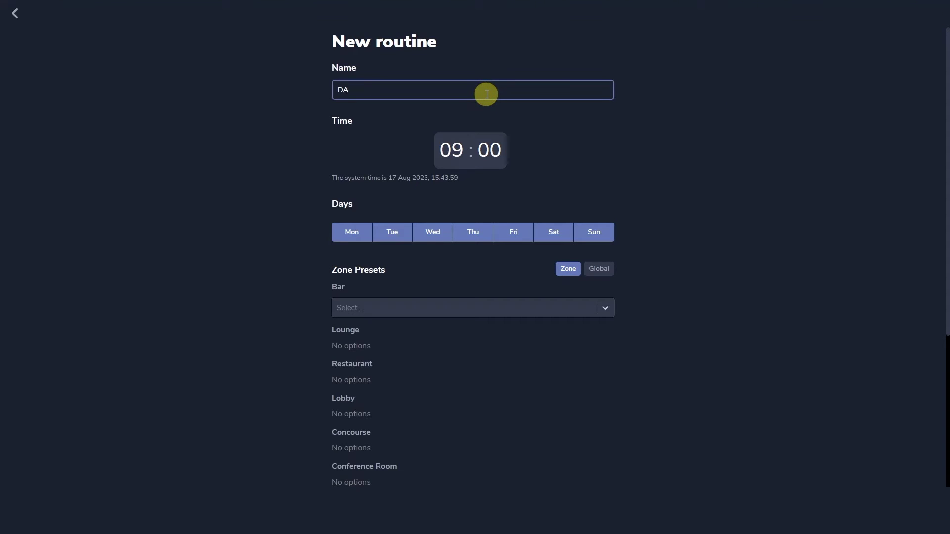
{"action": "key", "text": "BackSpace"}
{"action": "key", "text": "BackSpace"}
{"action": "type", "text": "ay Su"}
- Schedule the Day Sub Mode routine for 12:00 on weekdays only, excluding Saturday and Sunday
{"action": "left_click", "coordinate": [553, 233]}
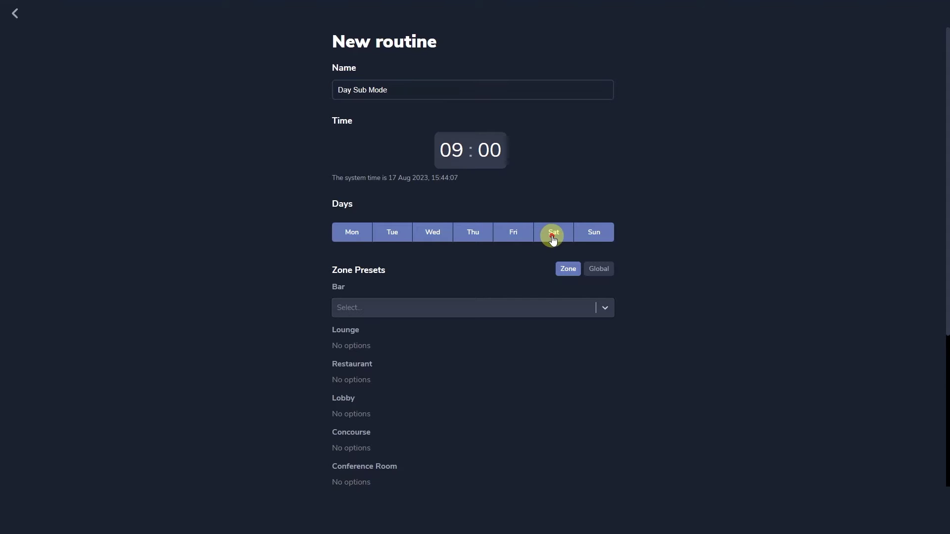
{"action": "left_click", "coordinate": [589, 233]}
{"action": "left_click", "coordinate": [451, 151]}
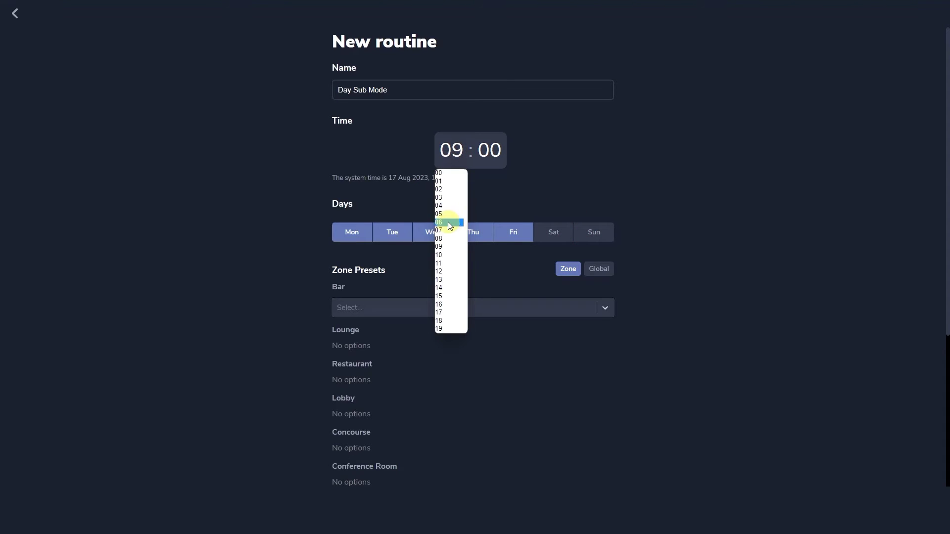
{"action": "left_click", "coordinate": [451, 270]}
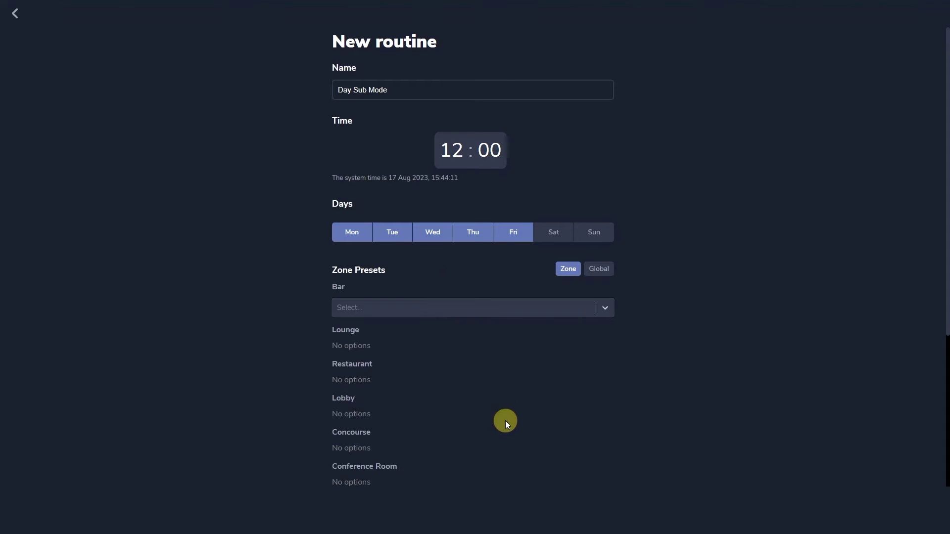
- Assign the "Day Sub Mode" system preset to Line Output 1 (Bar Sub) in the routine and create the routine
{"action": "scroll", "coordinate": [504, 416], "scroll_direction": "down", "scroll_amount": 5}
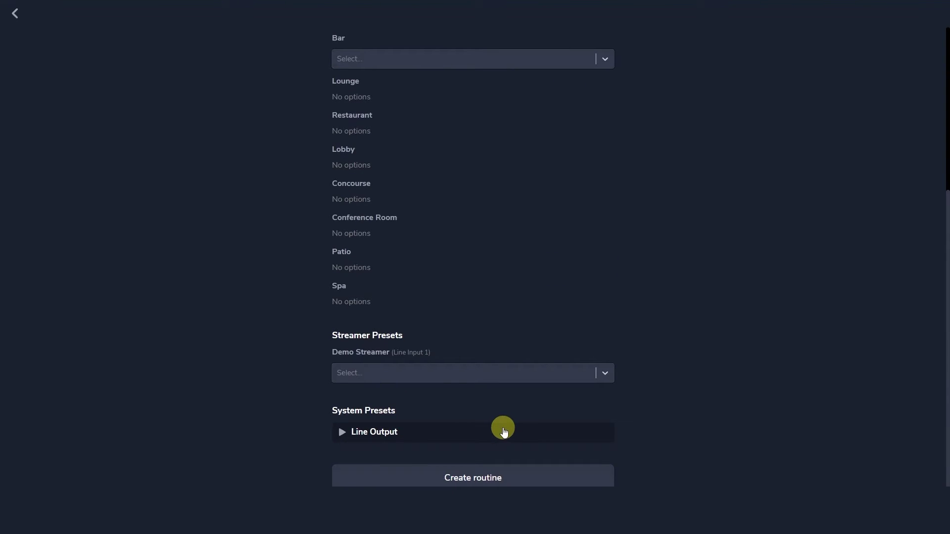
{"action": "left_click", "coordinate": [503, 429]}
{"action": "scroll", "coordinate": [562, 465], "scroll_direction": "down", "scroll_amount": 4}
{"action": "scroll", "coordinate": [565, 461], "scroll_direction": "down", "scroll_amount": 2}
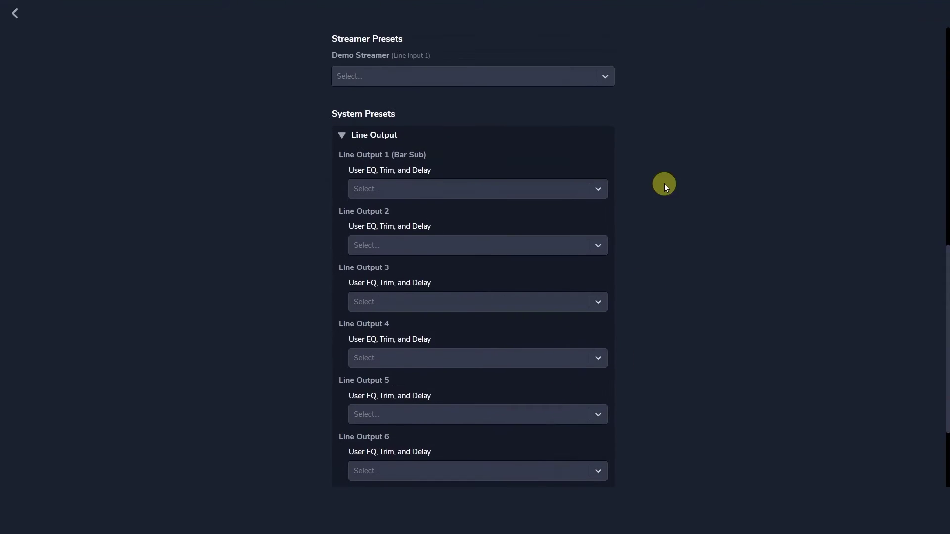
{"action": "left_click", "coordinate": [597, 188]}
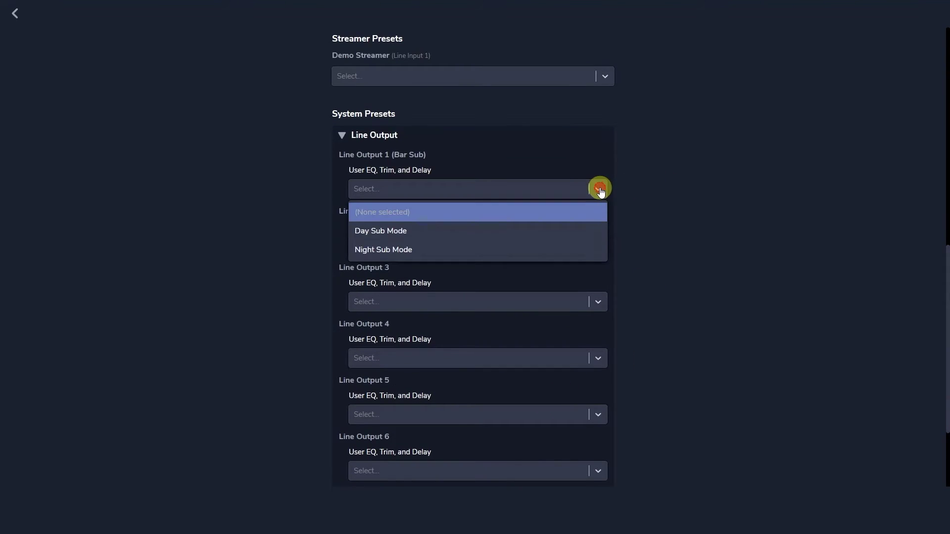
{"action": "left_click", "coordinate": [489, 230]}
{"action": "scroll", "coordinate": [715, 347], "scroll_direction": "down", "scroll_amount": 3}
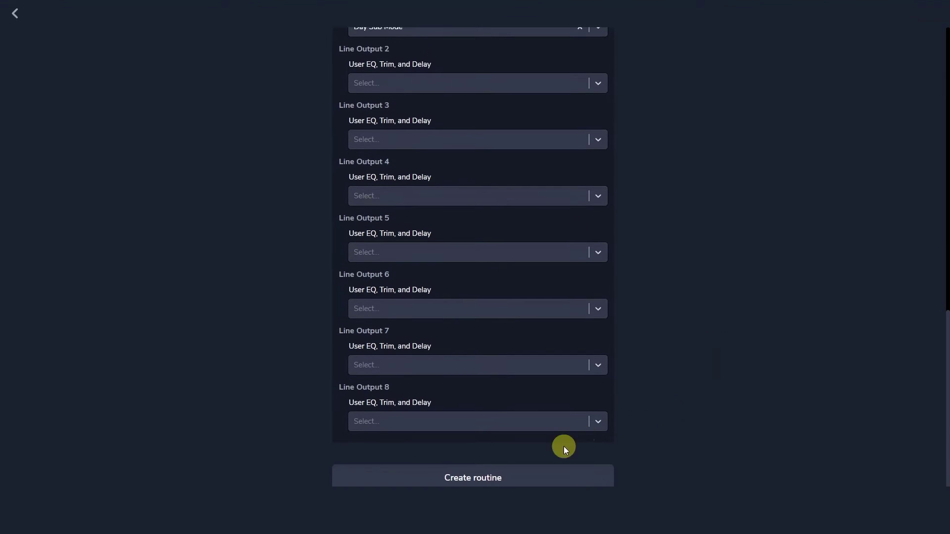
{"action": "left_click", "coordinate": [464, 481]}
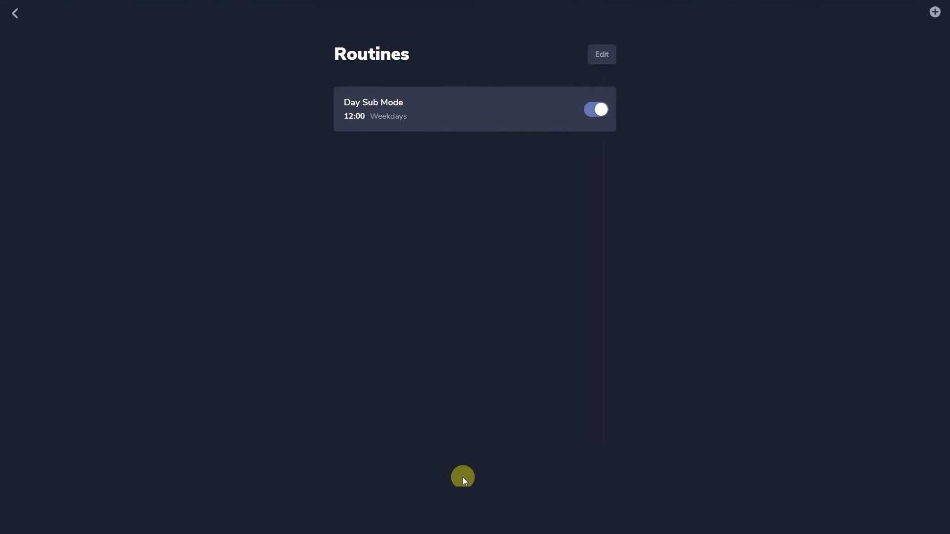
- Add a new routine named "Night Sub Mode" scheduled for 18:00 on weekdays only
{"action": "left_click", "coordinate": [933, 14]}
{"action": "left_click", "coordinate": [412, 89]}
{"action": "type", "text": "Night Sub Mode"}
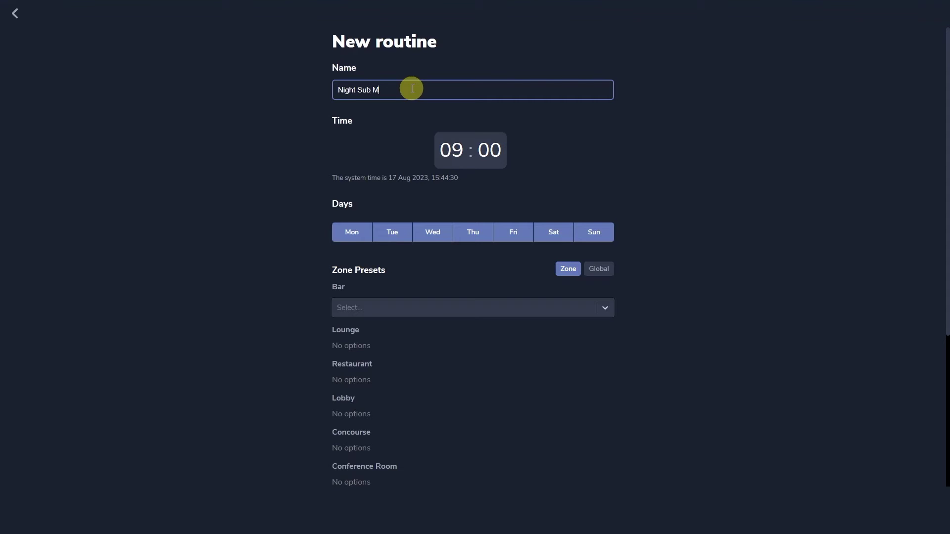
{"action": "left_click", "coordinate": [447, 152]}
{"action": "left_click", "coordinate": [450, 318]}
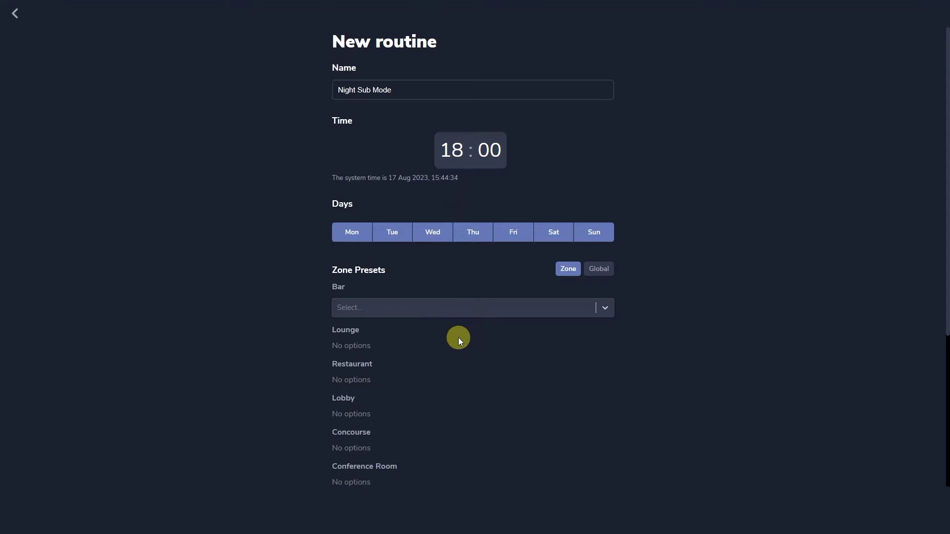
{"action": "left_click", "coordinate": [553, 233]}
{"action": "left_click", "coordinate": [597, 232]}
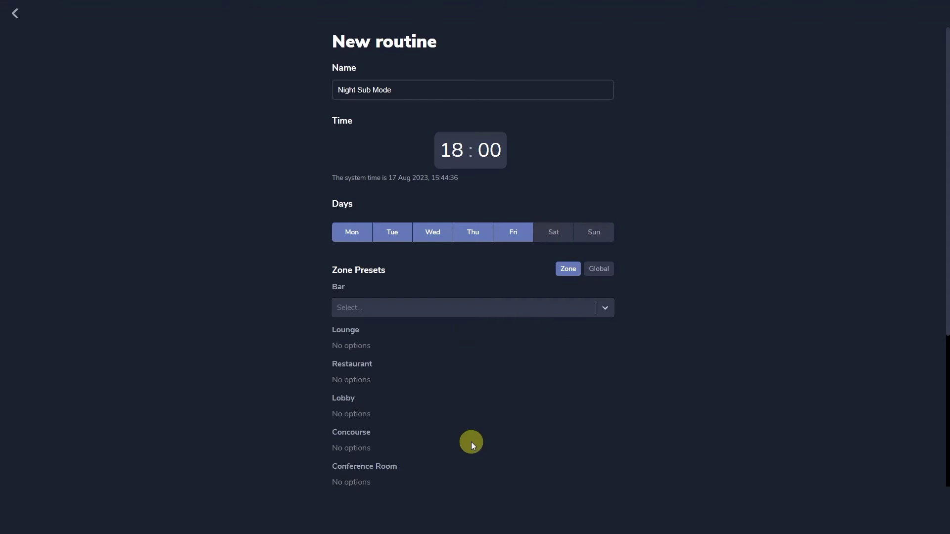
- Open the user EQ, trim and delay preset choices for Line Output 1 in the Night Sub Mode routine's system presets
{"action": "scroll", "coordinate": [492, 408], "scroll_direction": "down", "scroll_amount": 5}
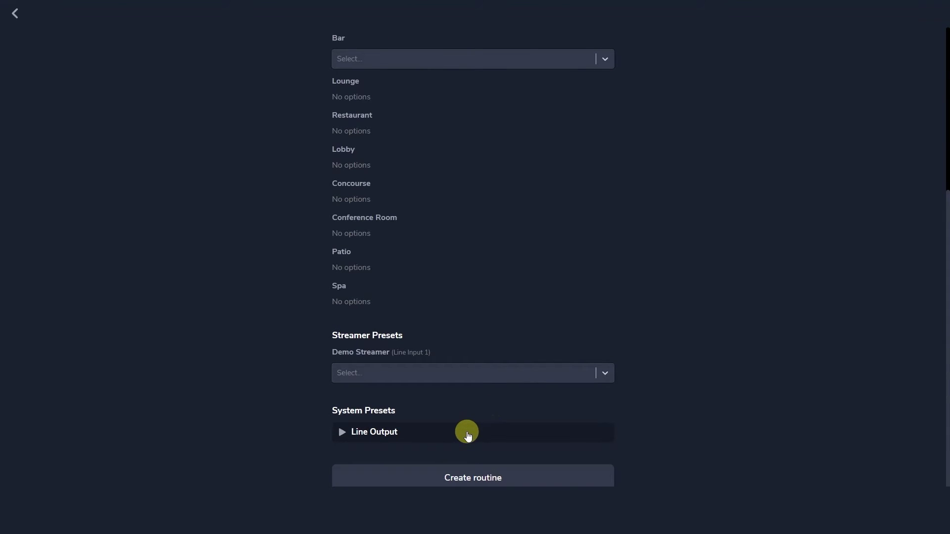
{"action": "left_click", "coordinate": [468, 434]}
{"action": "scroll", "coordinate": [488, 441], "scroll_direction": "down", "scroll_amount": 4}
{"action": "left_click", "coordinate": [477, 292]}
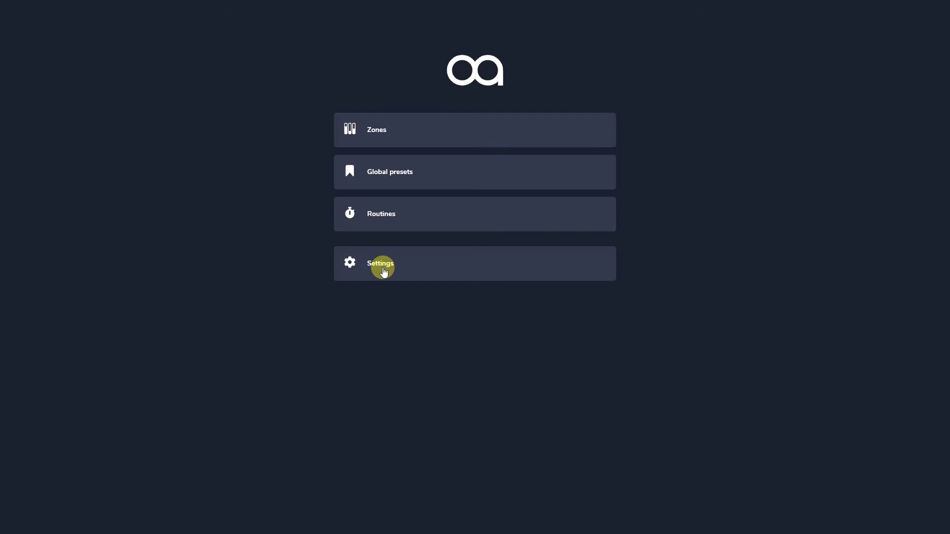
- Open the installer settings and examine the tone generator, the zone, mic and input meters, and the limiter indicators
{"action": "left_click", "coordinate": [384, 271]}
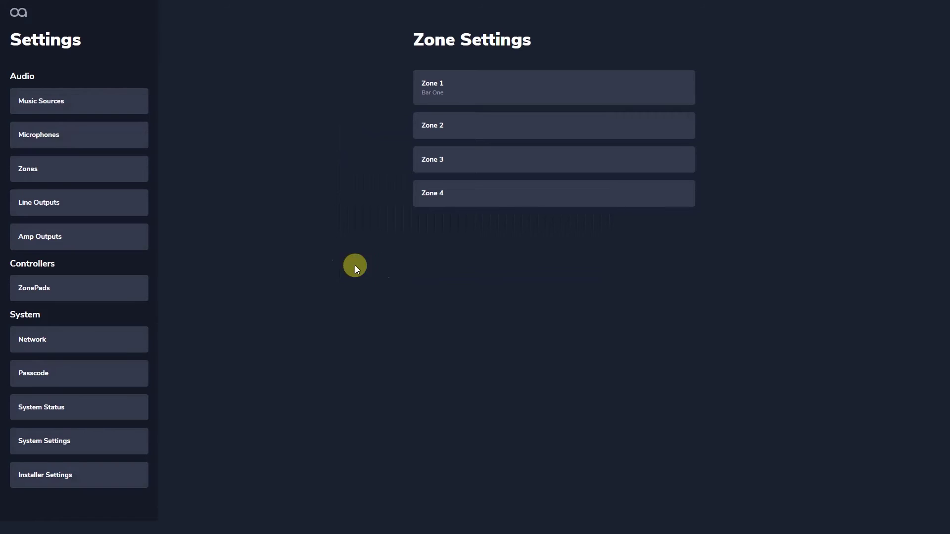
{"action": "left_click", "coordinate": [95, 476]}
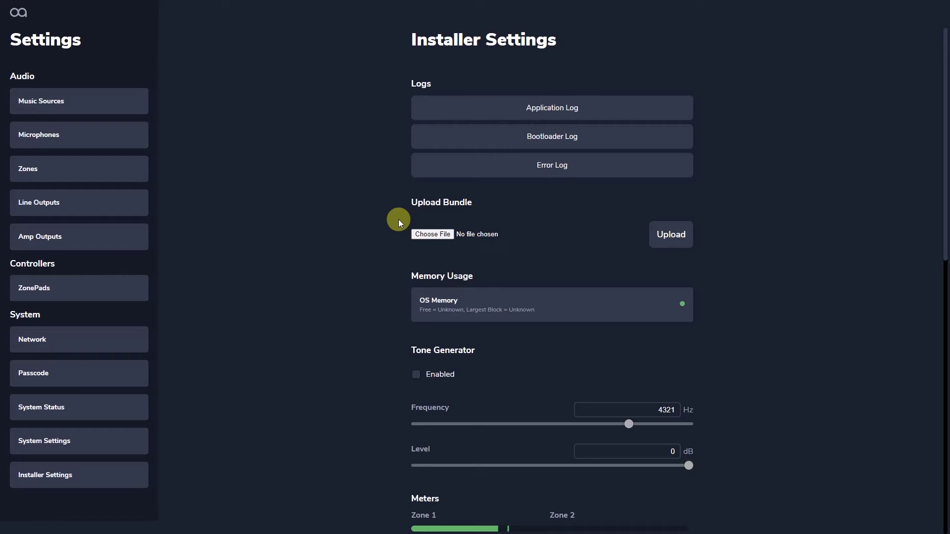
{"action": "scroll", "coordinate": [398, 307], "scroll_direction": "down", "scroll_amount": 7}
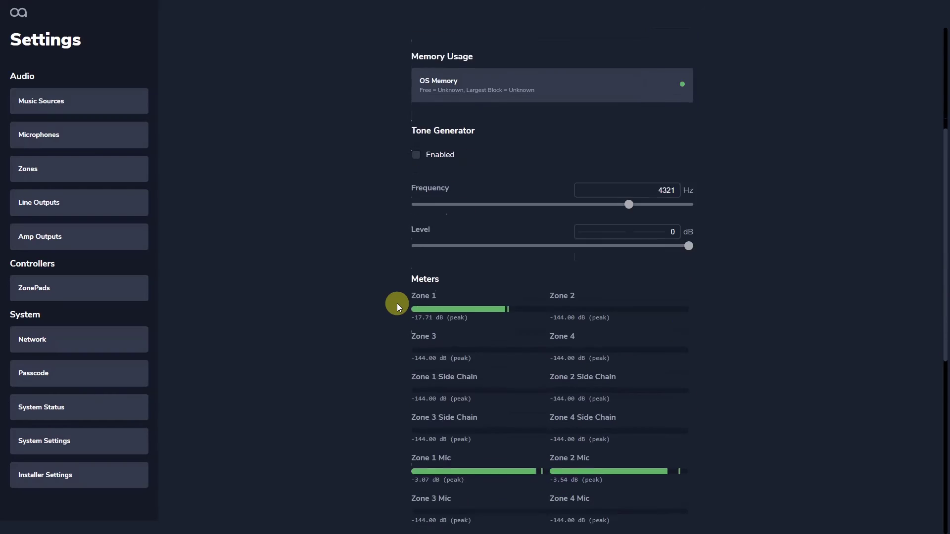
{"action": "scroll", "coordinate": [397, 304], "scroll_direction": "down", "scroll_amount": 2}
{"action": "scroll", "coordinate": [397, 304], "scroll_direction": "down", "scroll_amount": 3}
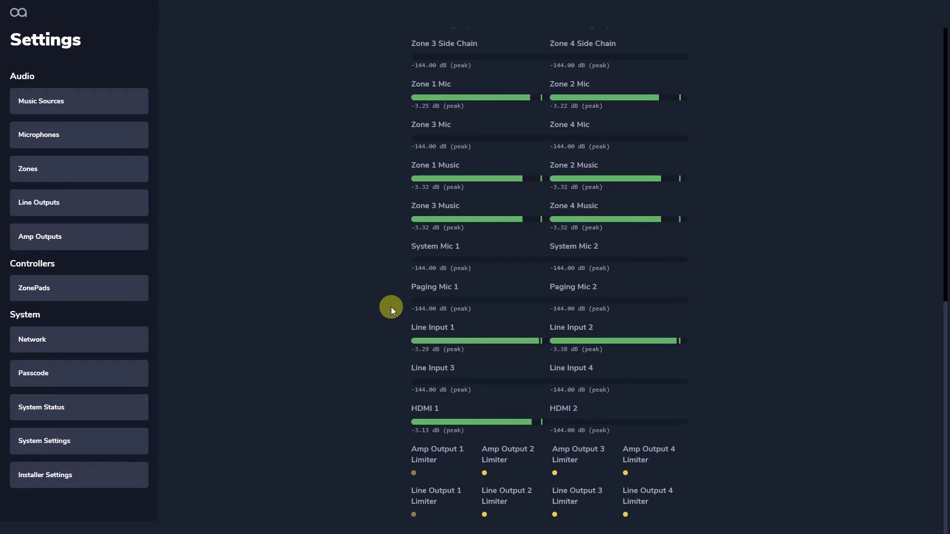
{"action": "scroll", "coordinate": [391, 307], "scroll_direction": "up", "scroll_amount": 8}
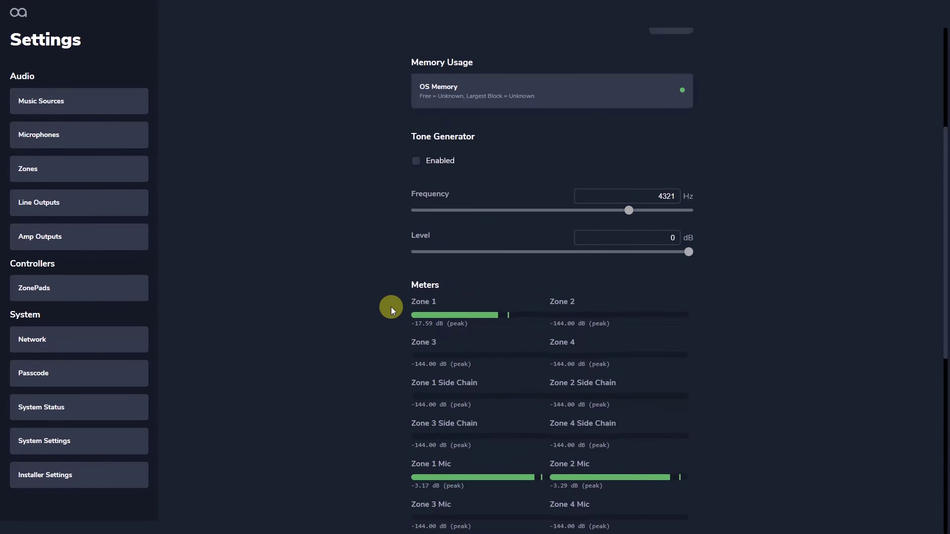
{"action": "scroll", "coordinate": [391, 306], "scroll_direction": "up", "scroll_amount": 3}
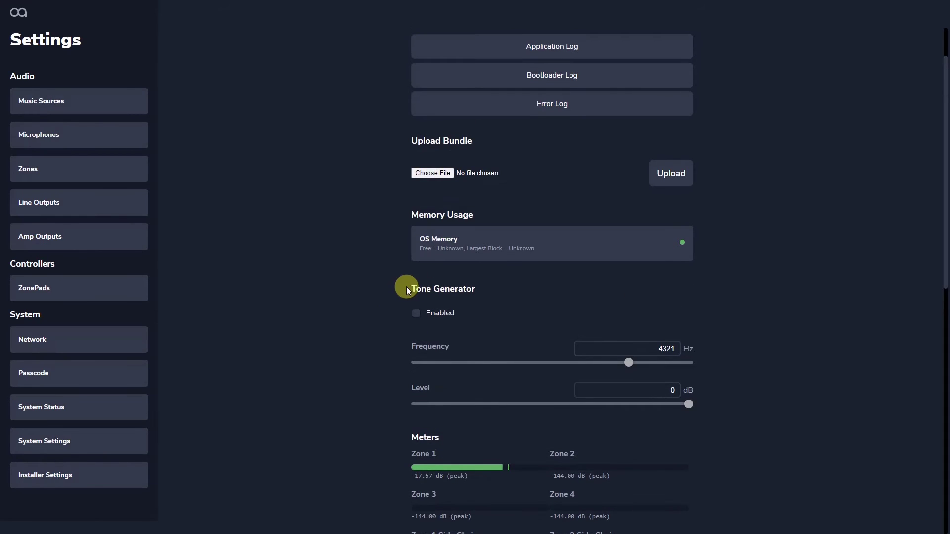
- Enable the tone generator and lower both its level and its frequency
{"action": "left_click", "coordinate": [414, 312]}
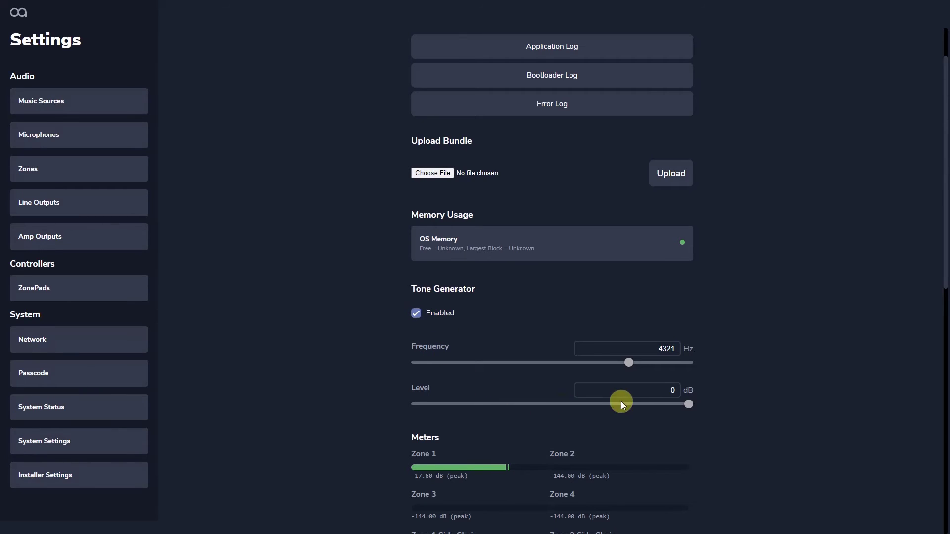
{"action": "left_click_drag", "start_coordinate": [687, 403], "coordinate": [614, 407]}
{"action": "left_click_drag", "start_coordinate": [628, 367], "coordinate": [557, 366]}
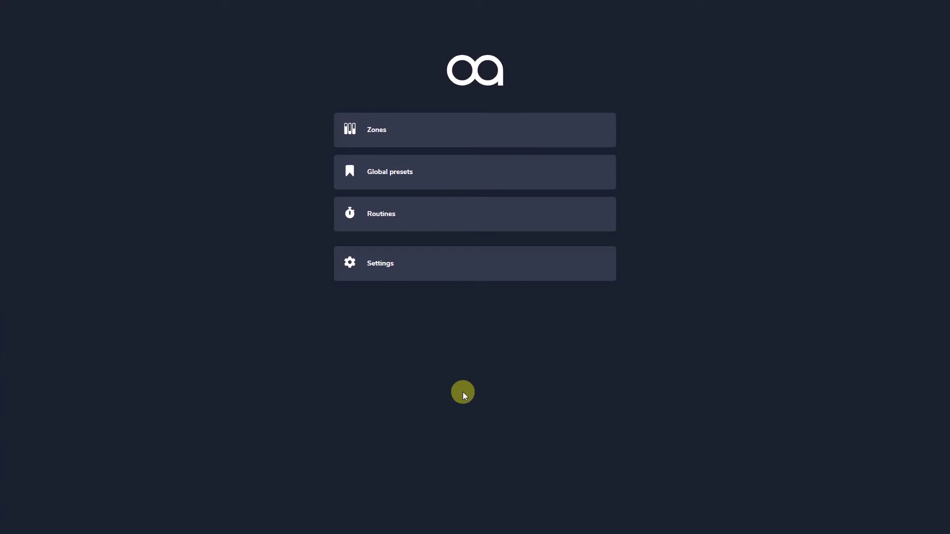
- Require a passcode for access to the settings menu in the passcode settings
{"action": "left_click", "coordinate": [469, 263]}
{"action": "left_click", "coordinate": [119, 378]}
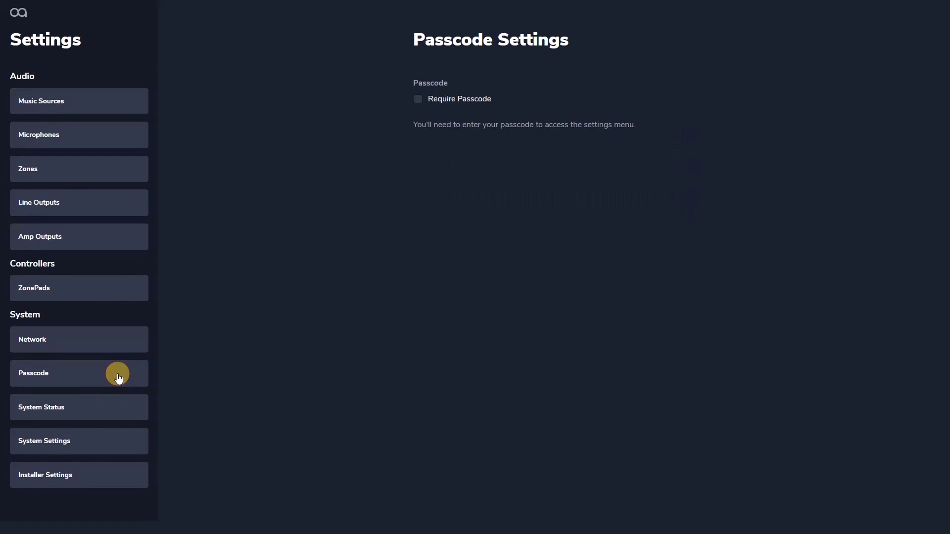
{"action": "left_click", "coordinate": [422, 101]}
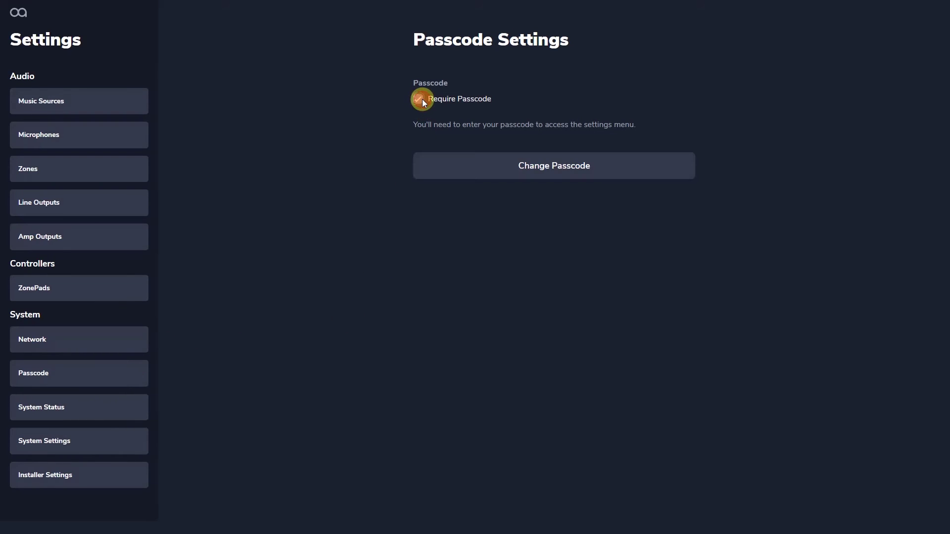
- Start changing the passcode and enter the current four-digit passcode
{"action": "left_click", "coordinate": [525, 166]}
{"action": "left_click", "coordinate": [513, 109]}
{"action": "left_click", "coordinate": [547, 111]}
{"action": "left_click", "coordinate": [588, 114]}
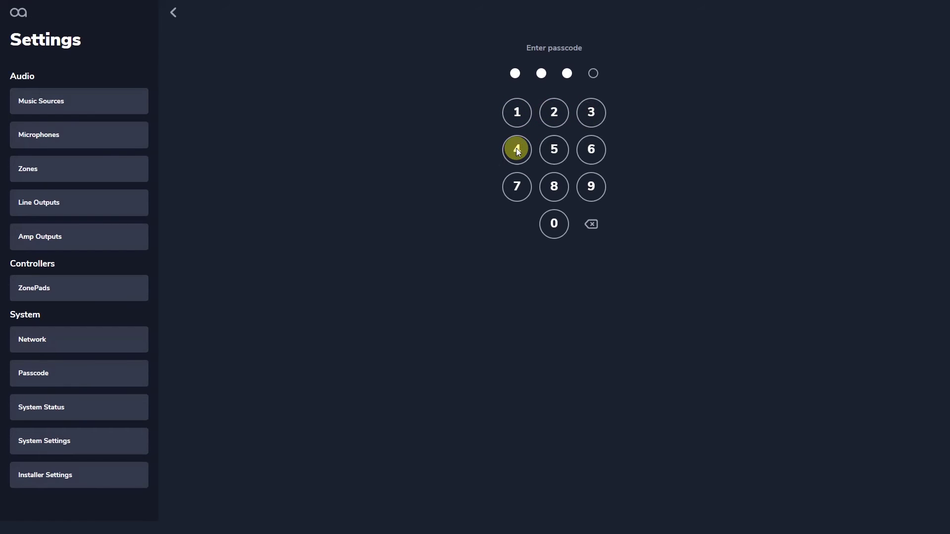
{"action": "left_click", "coordinate": [516, 147]}
- Enter the new four-digit passcode and enter it again to confirm the change
{"action": "left_click", "coordinate": [517, 195]}
{"action": "left_click", "coordinate": [546, 194]}
{"action": "left_click", "coordinate": [585, 196]}
{"action": "left_click", "coordinate": [559, 231]}
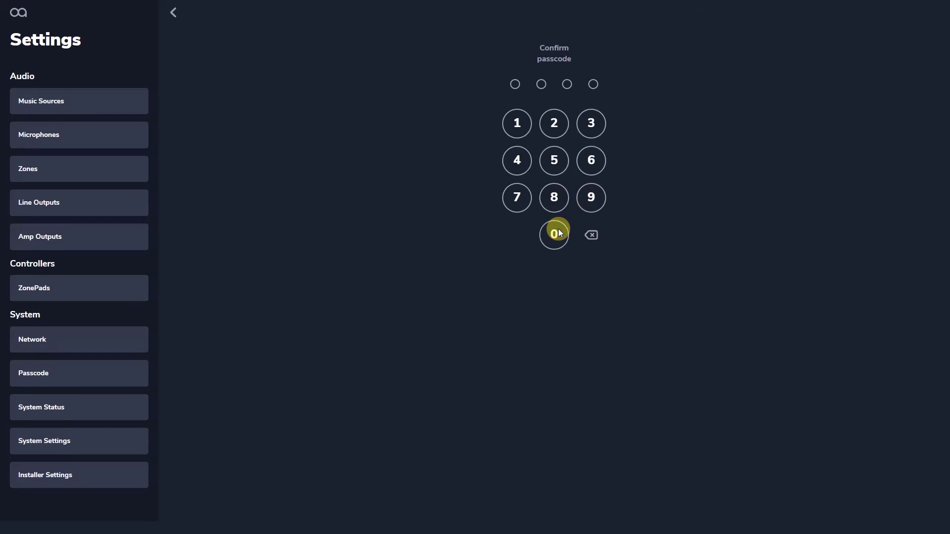
{"action": "left_click", "coordinate": [516, 199]}
{"action": "left_click", "coordinate": [553, 197]}
{"action": "left_click", "coordinate": [592, 197]}
{"action": "left_click", "coordinate": [556, 233]}
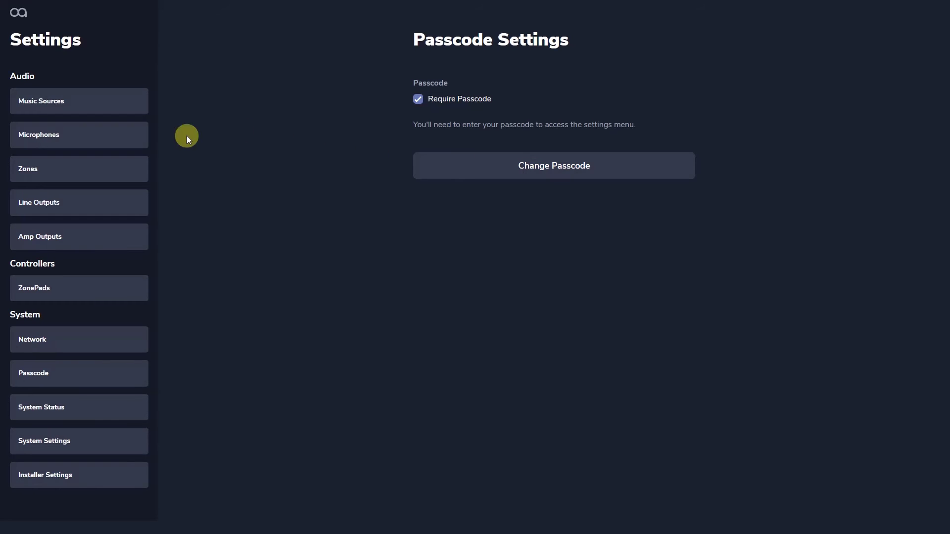
- Lock the settings menu from the home page and reopen it by entering the new passcode
{"action": "left_click", "coordinate": [19, 14]}
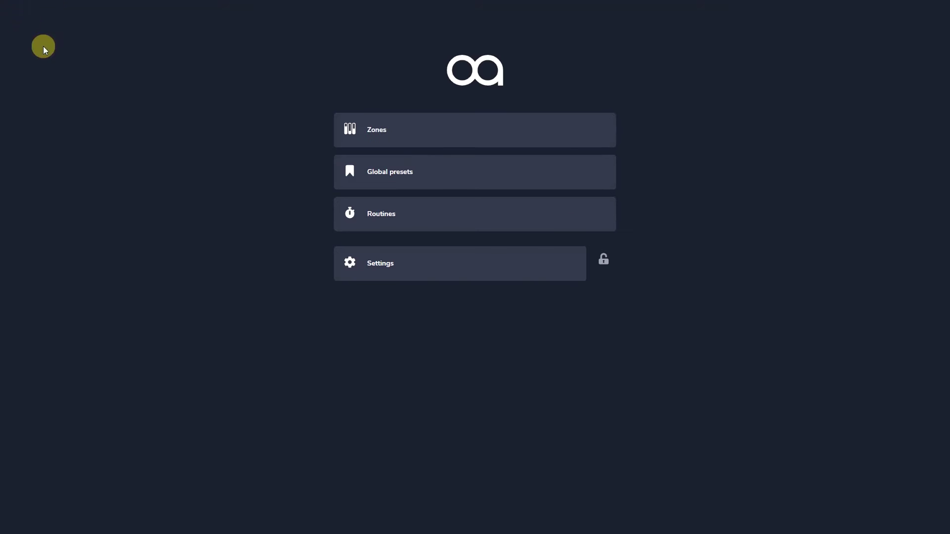
{"action": "left_click", "coordinate": [605, 260]}
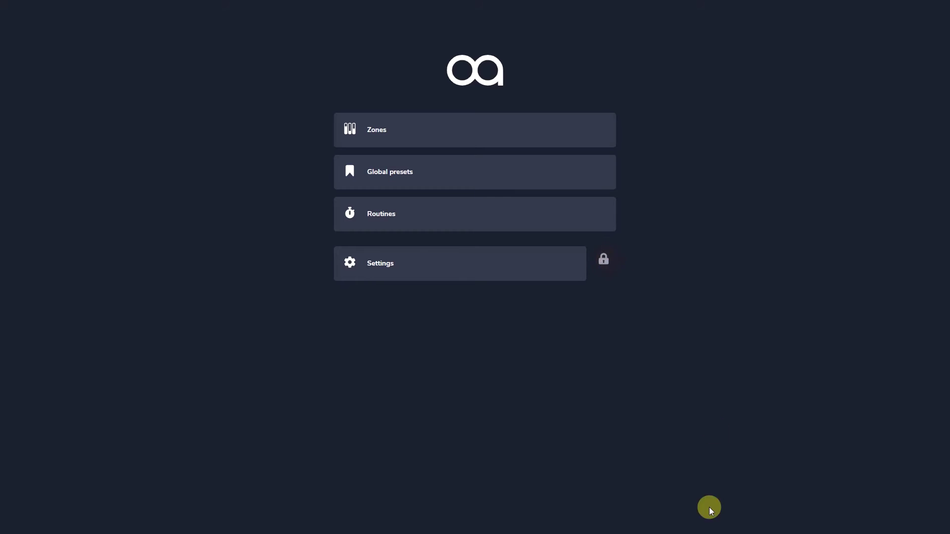
{"action": "left_click", "coordinate": [414, 272]}
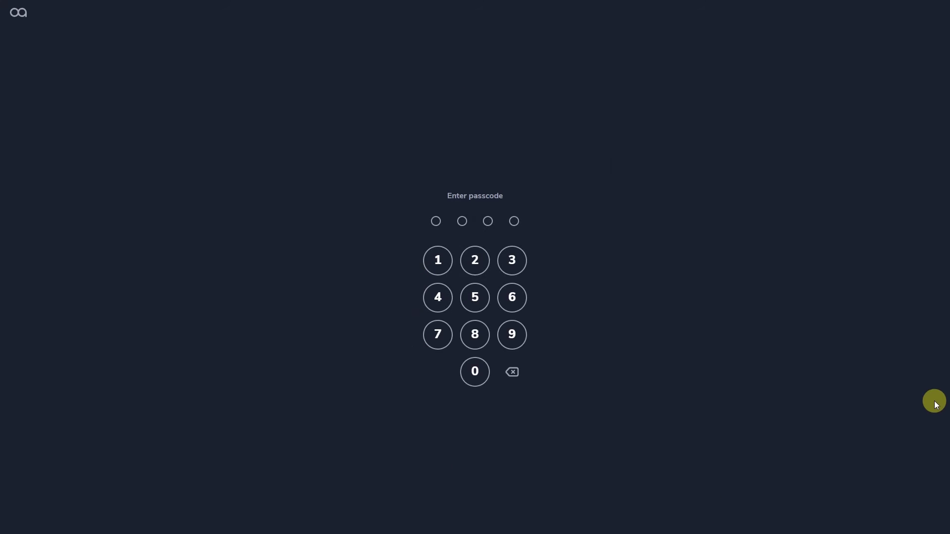
{"action": "left_click", "coordinate": [438, 336]}
{"action": "left_click", "coordinate": [473, 337]}
{"action": "left_click", "coordinate": [515, 335]}
{"action": "left_click", "coordinate": [476, 374]}
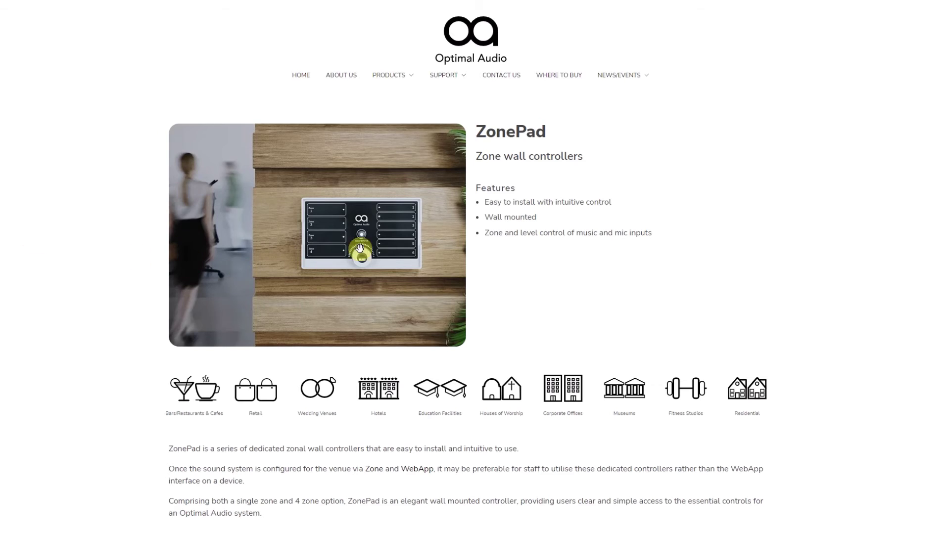
- Open the WebApp Controller user guide PDF from the support user guides on the Optimal Audio website
{"action": "mouse_move", "coordinate": [444, 78]}
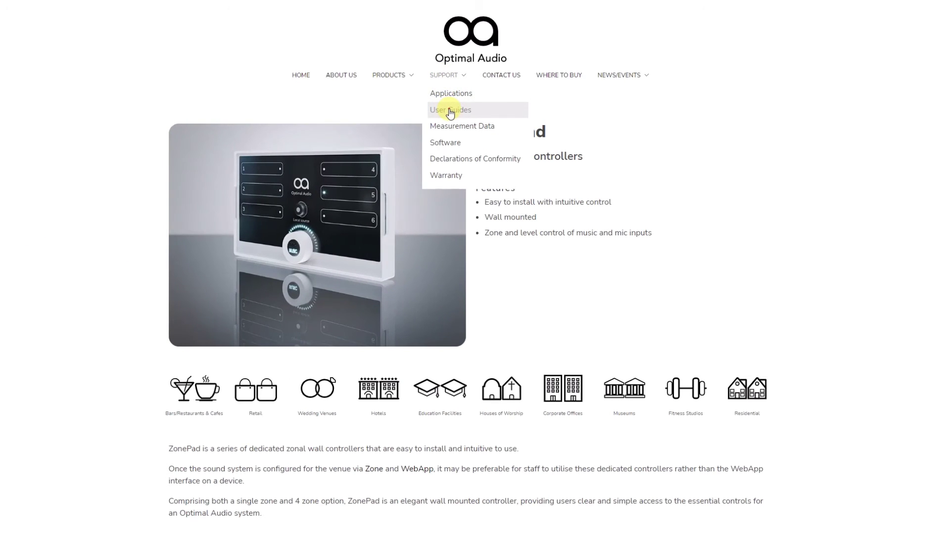
{"action": "left_click", "coordinate": [450, 111]}
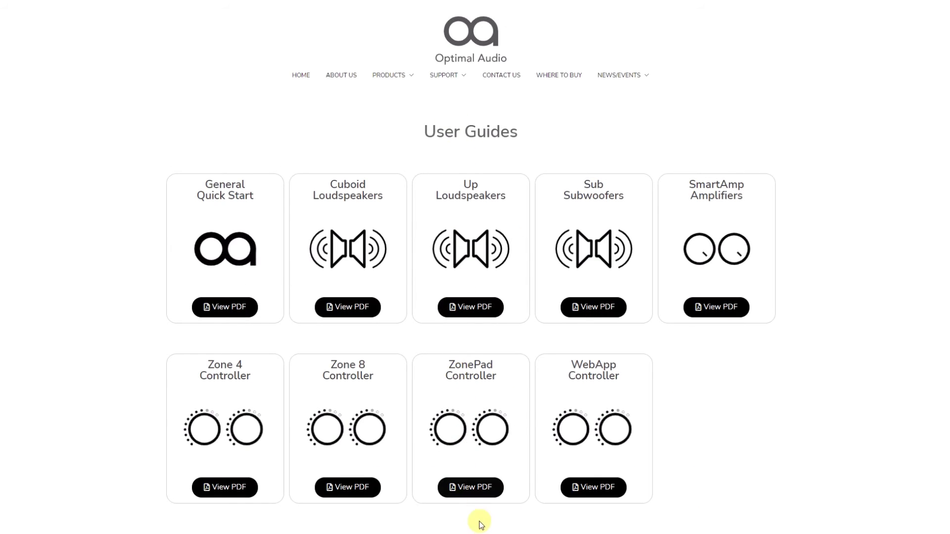
{"action": "left_click", "coordinate": [592, 488]}
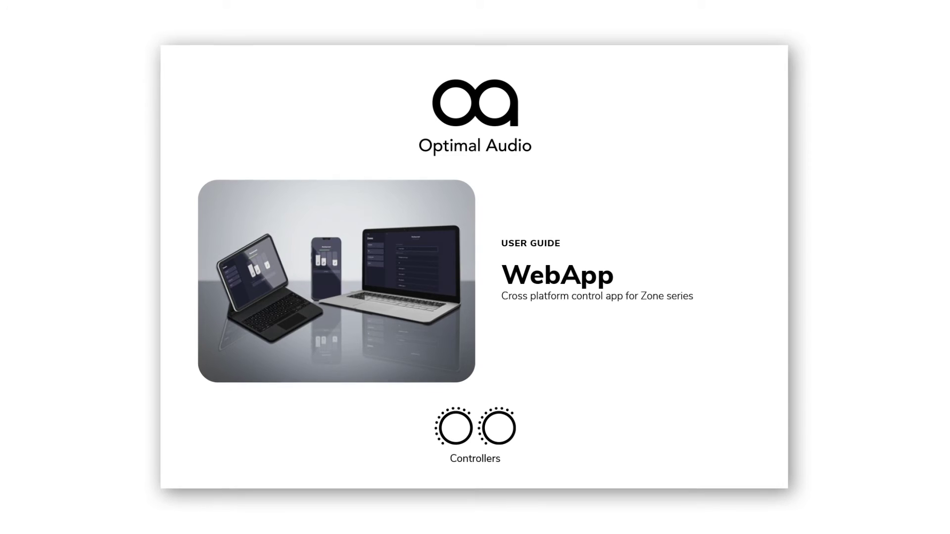